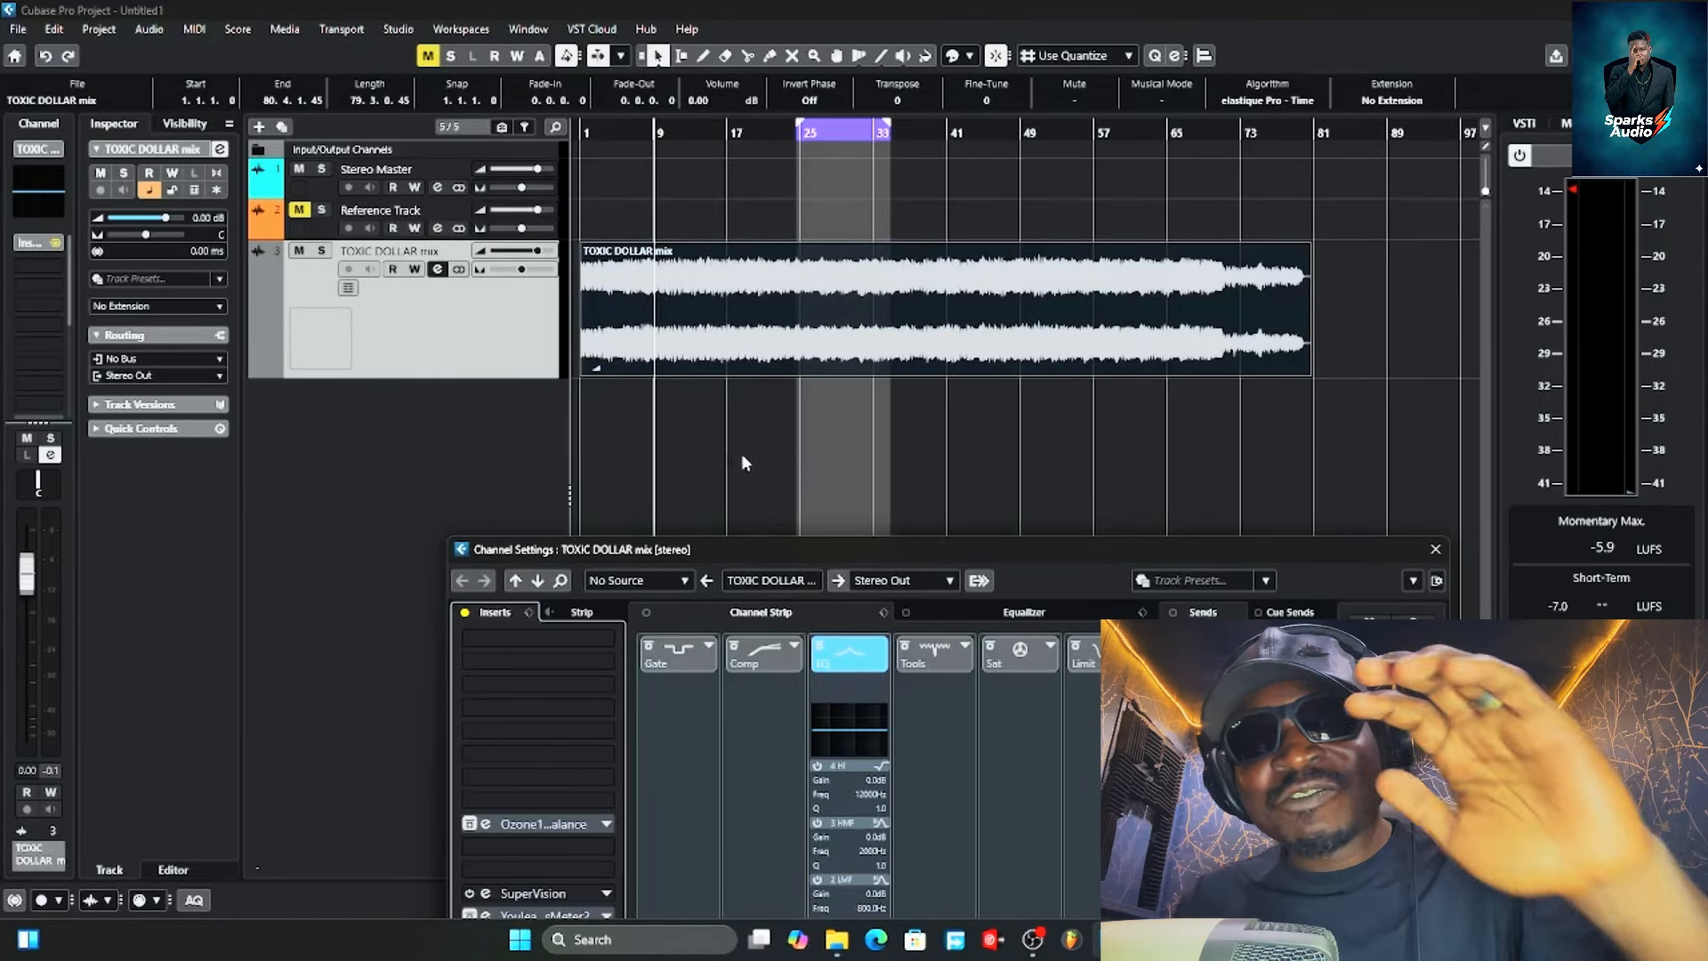
# Play back part of the TOXIC DOLLAR mix to hear it before adding mastering processing.
pyautogui.press('space')
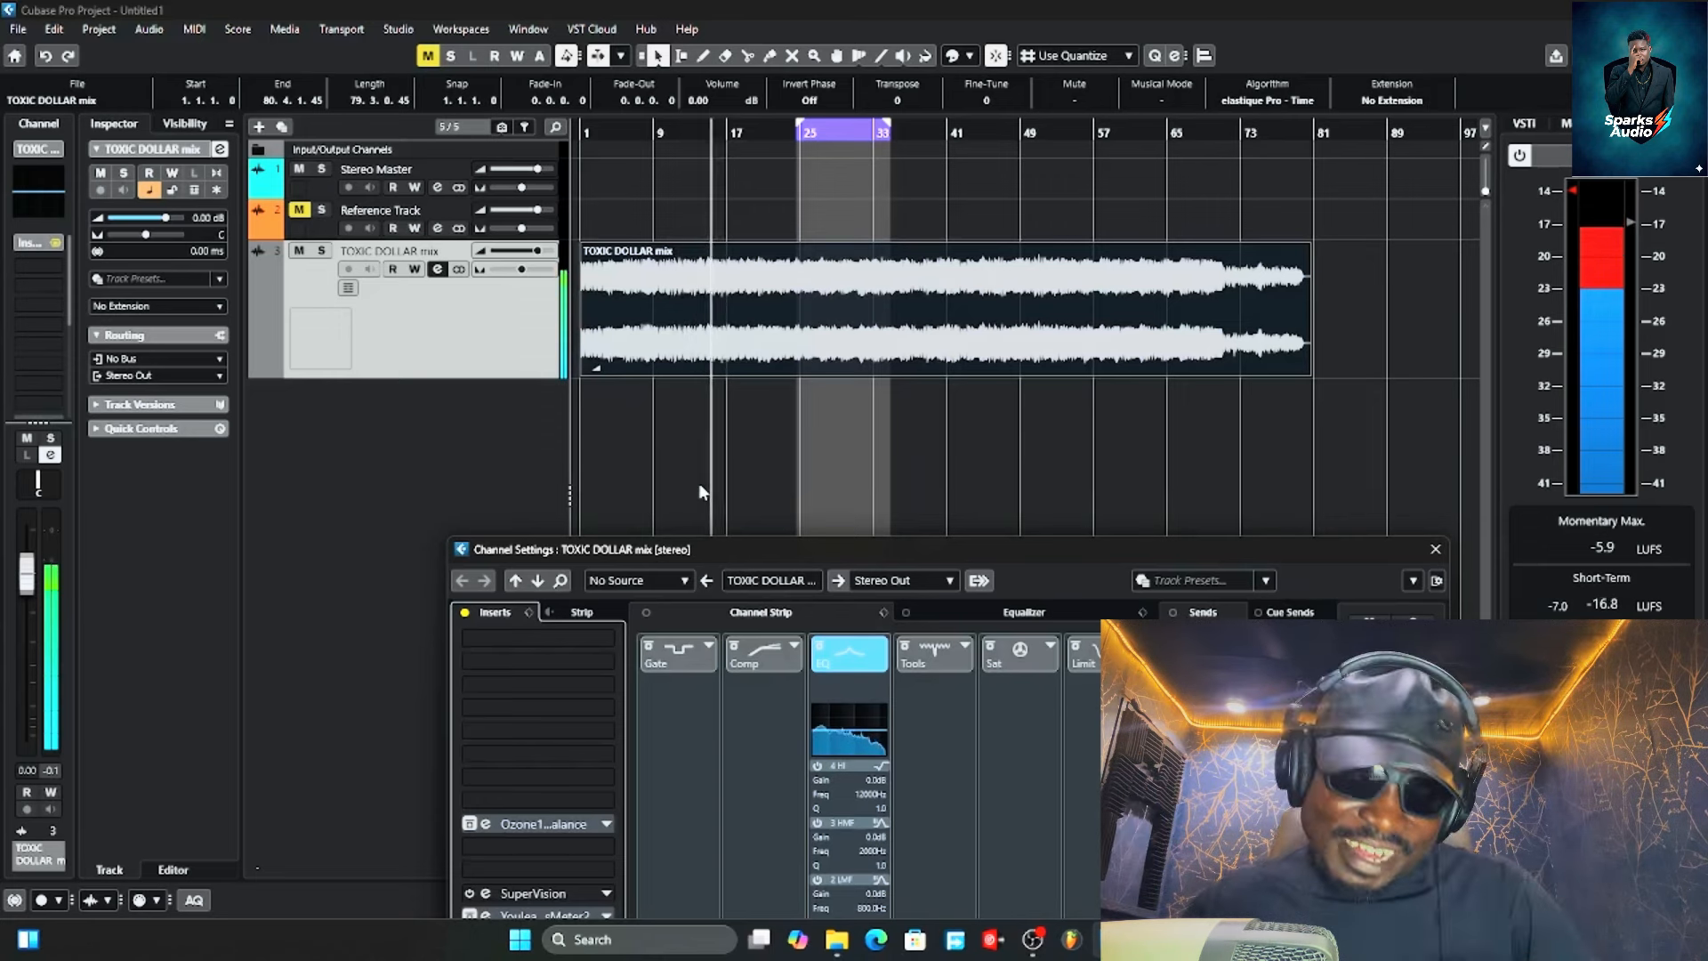
pyautogui.press('space')
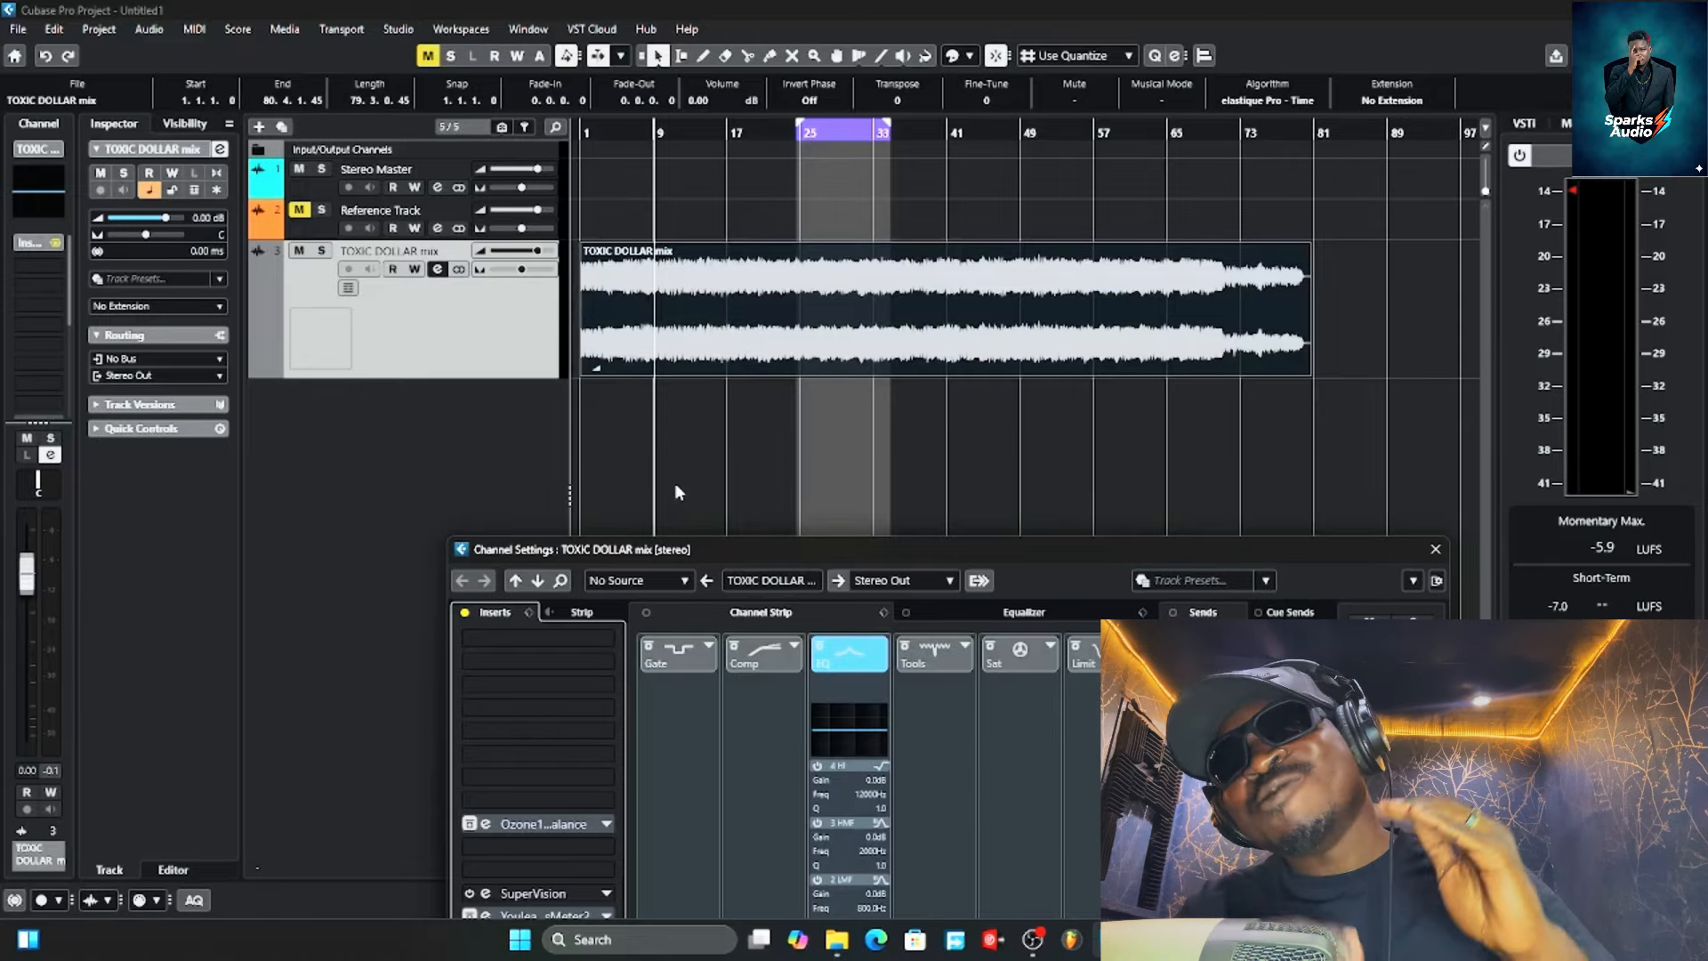
# Load Ozone 11 into the first insert slot of the TOXIC DOLLAR mix channel.
pyautogui.click(536, 637)
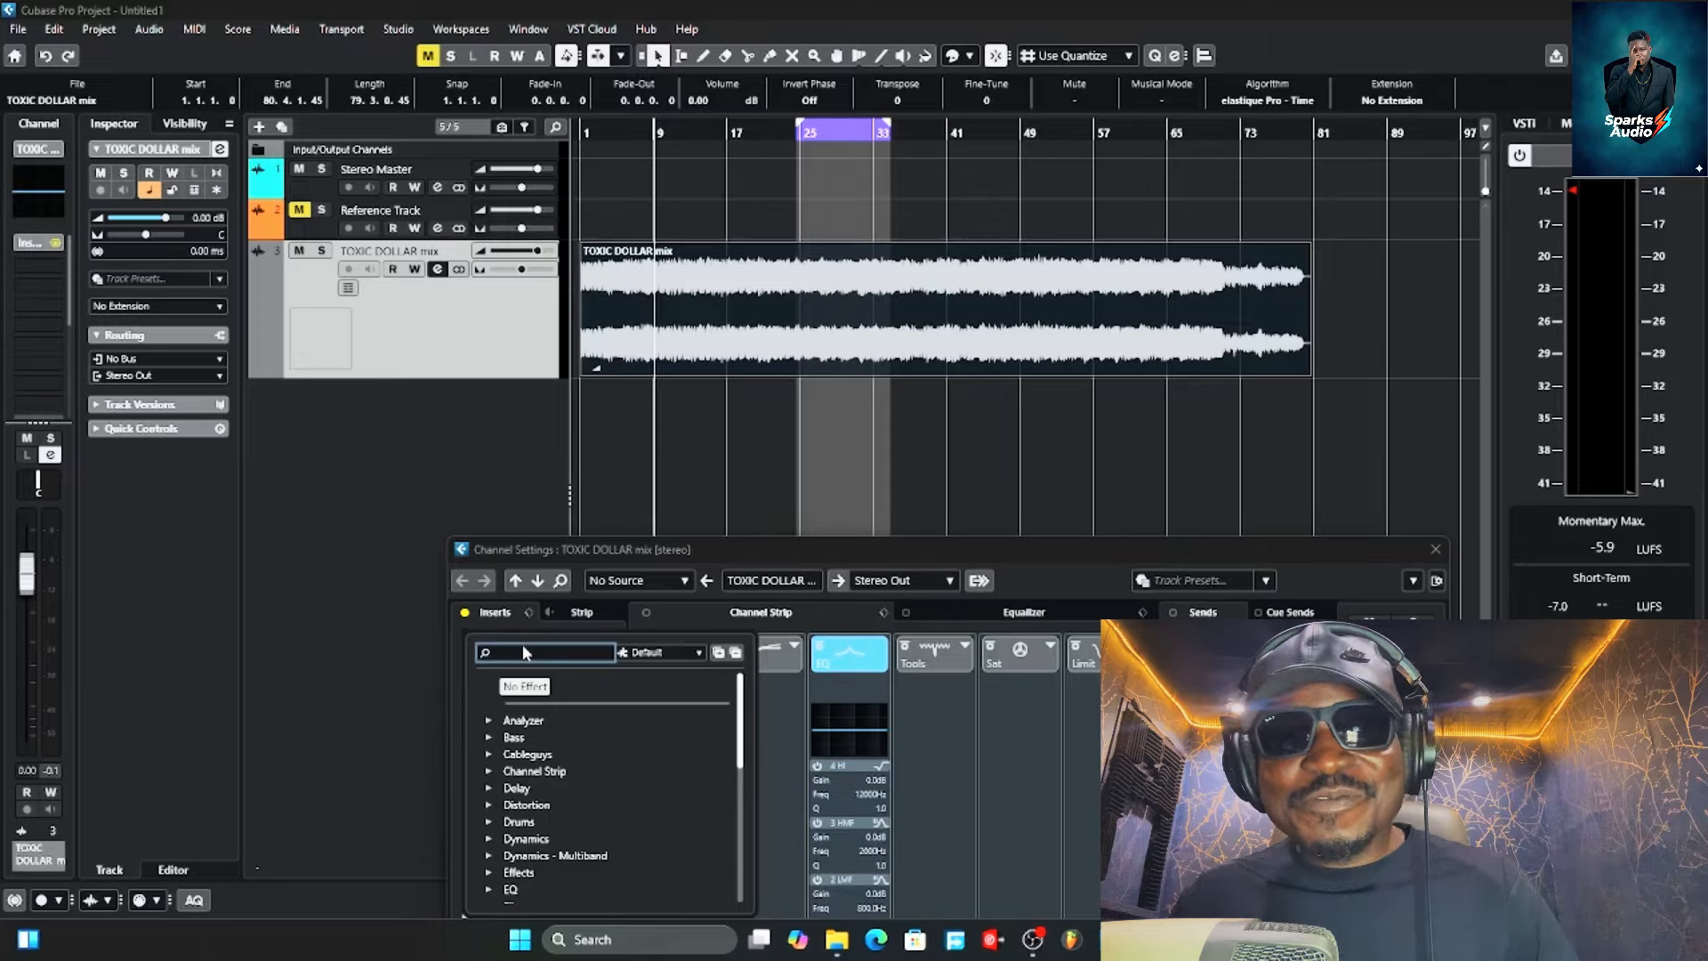
pyautogui.write('d')
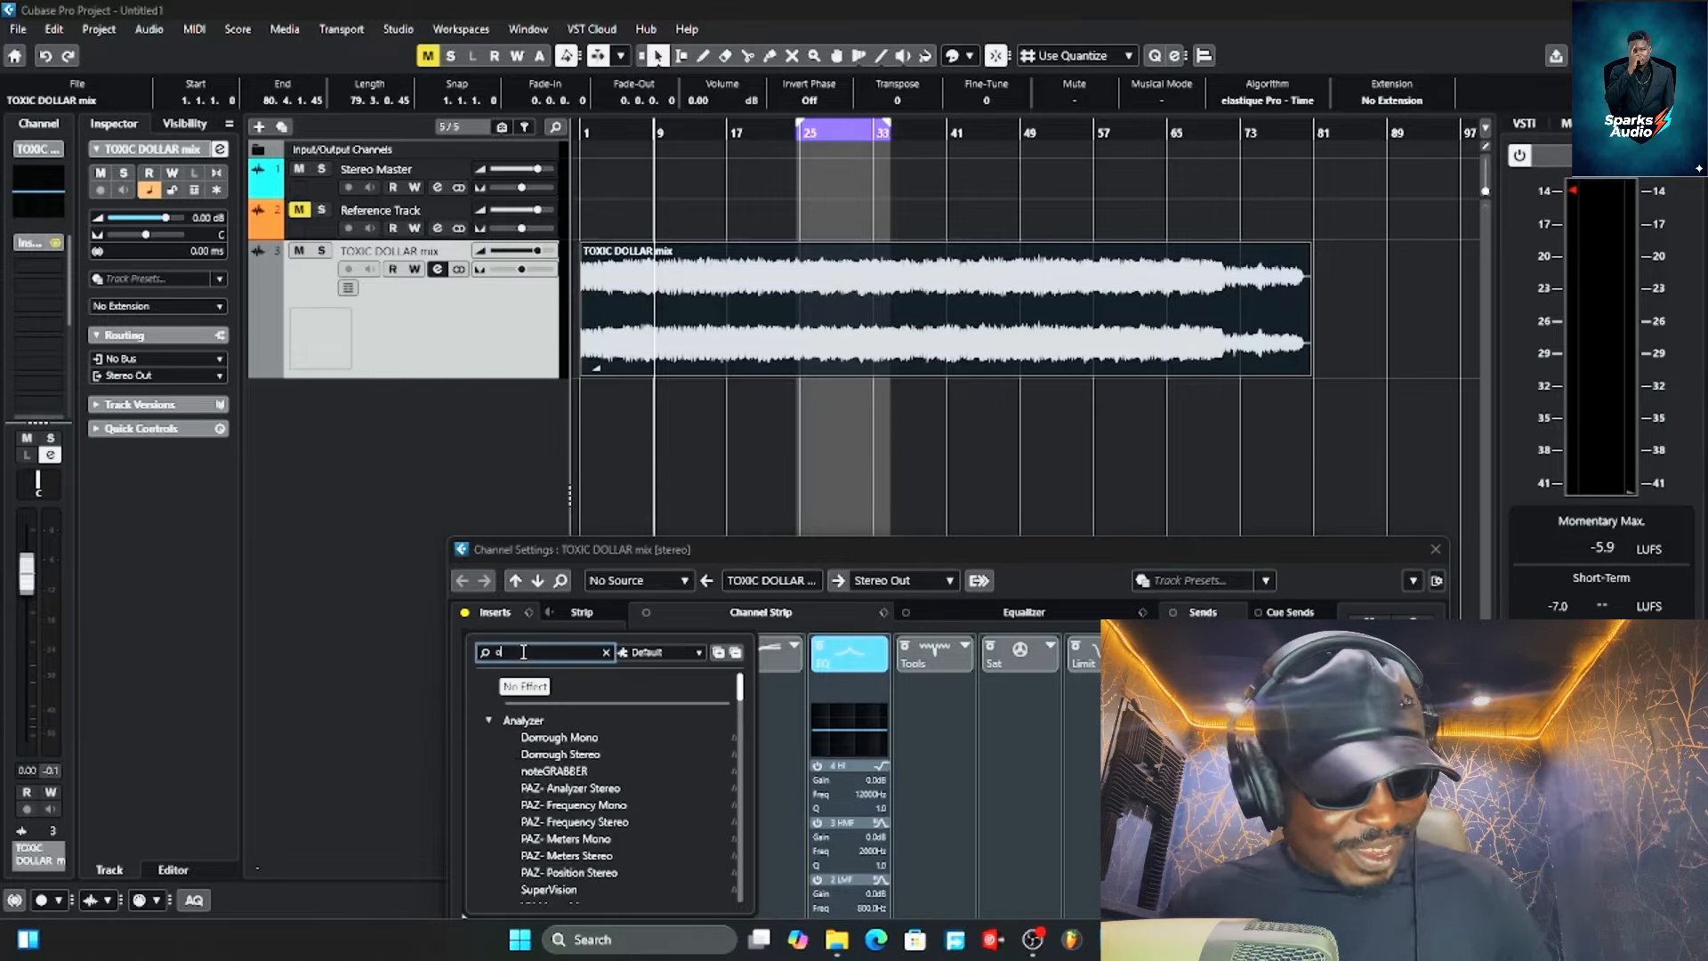
pyautogui.write('zo')
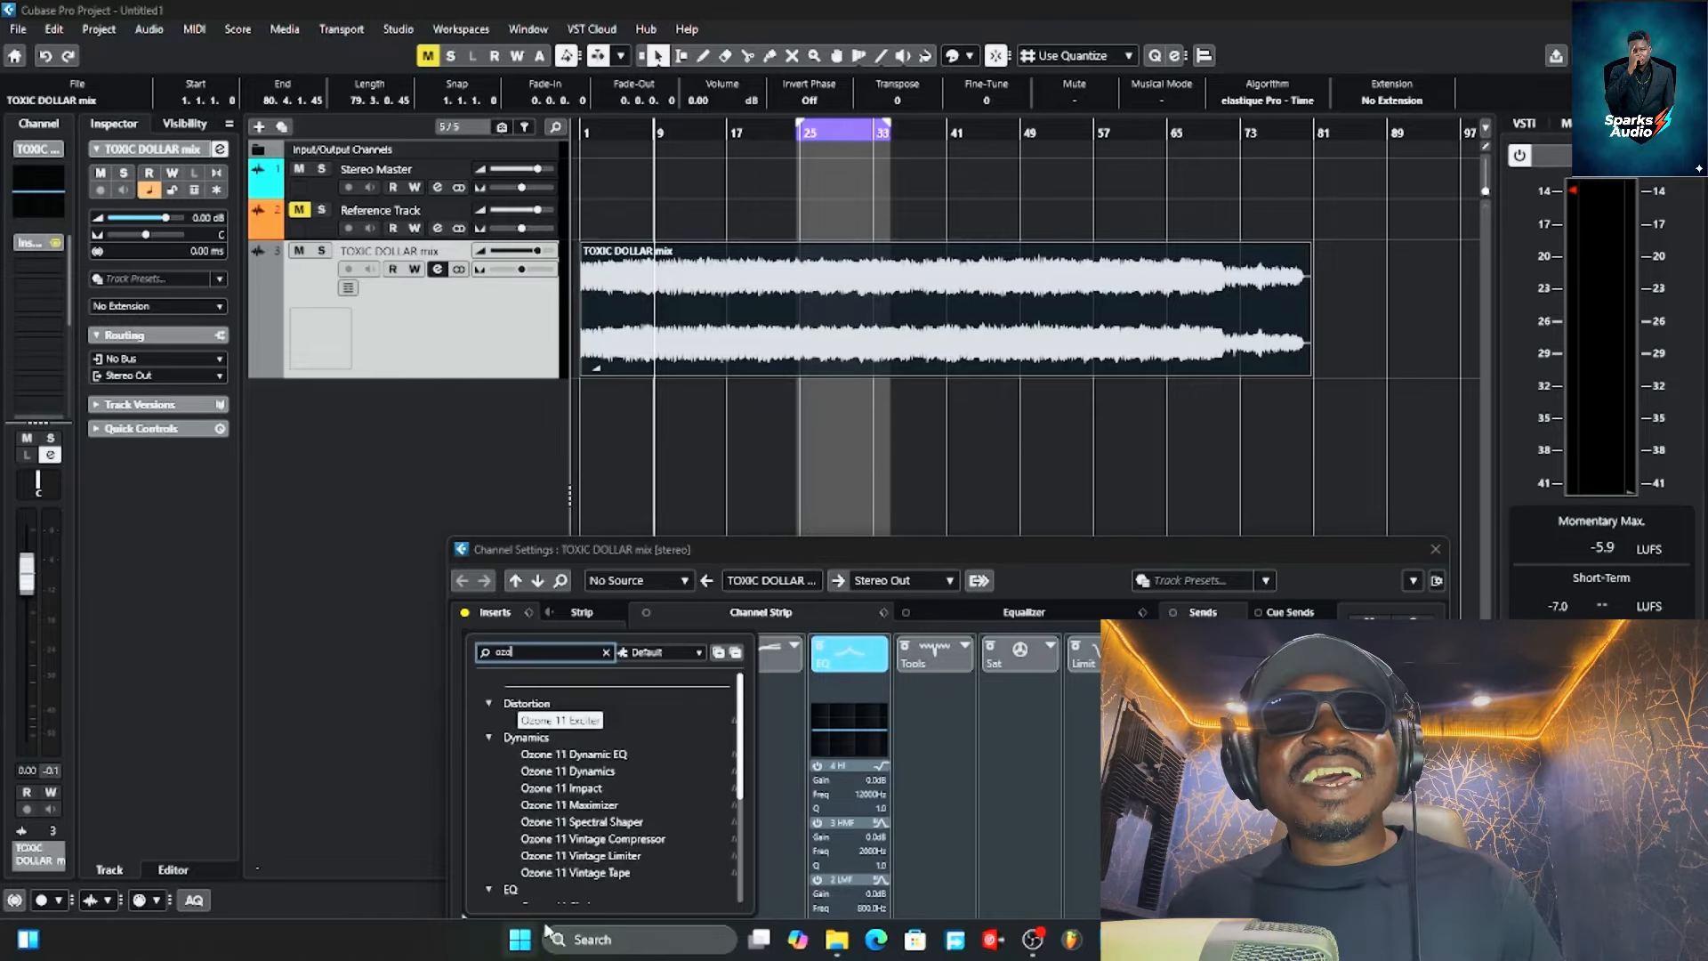
pyautogui.scroll(-4, 556, 856)
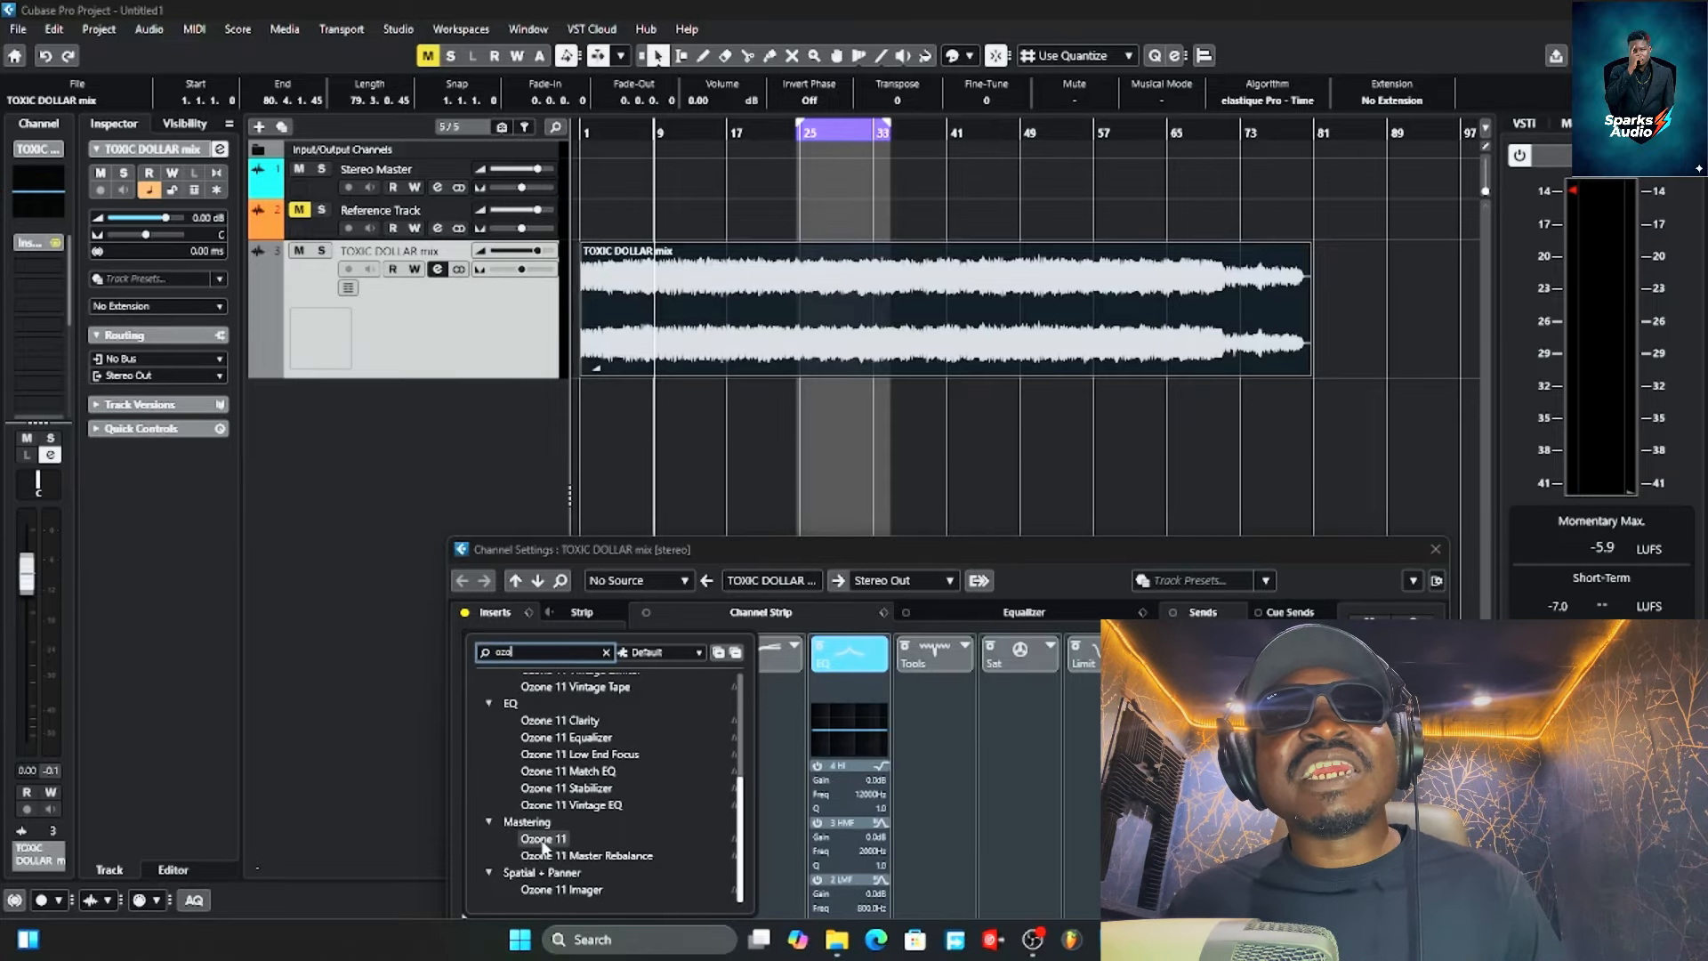
pyautogui.click(542, 841)
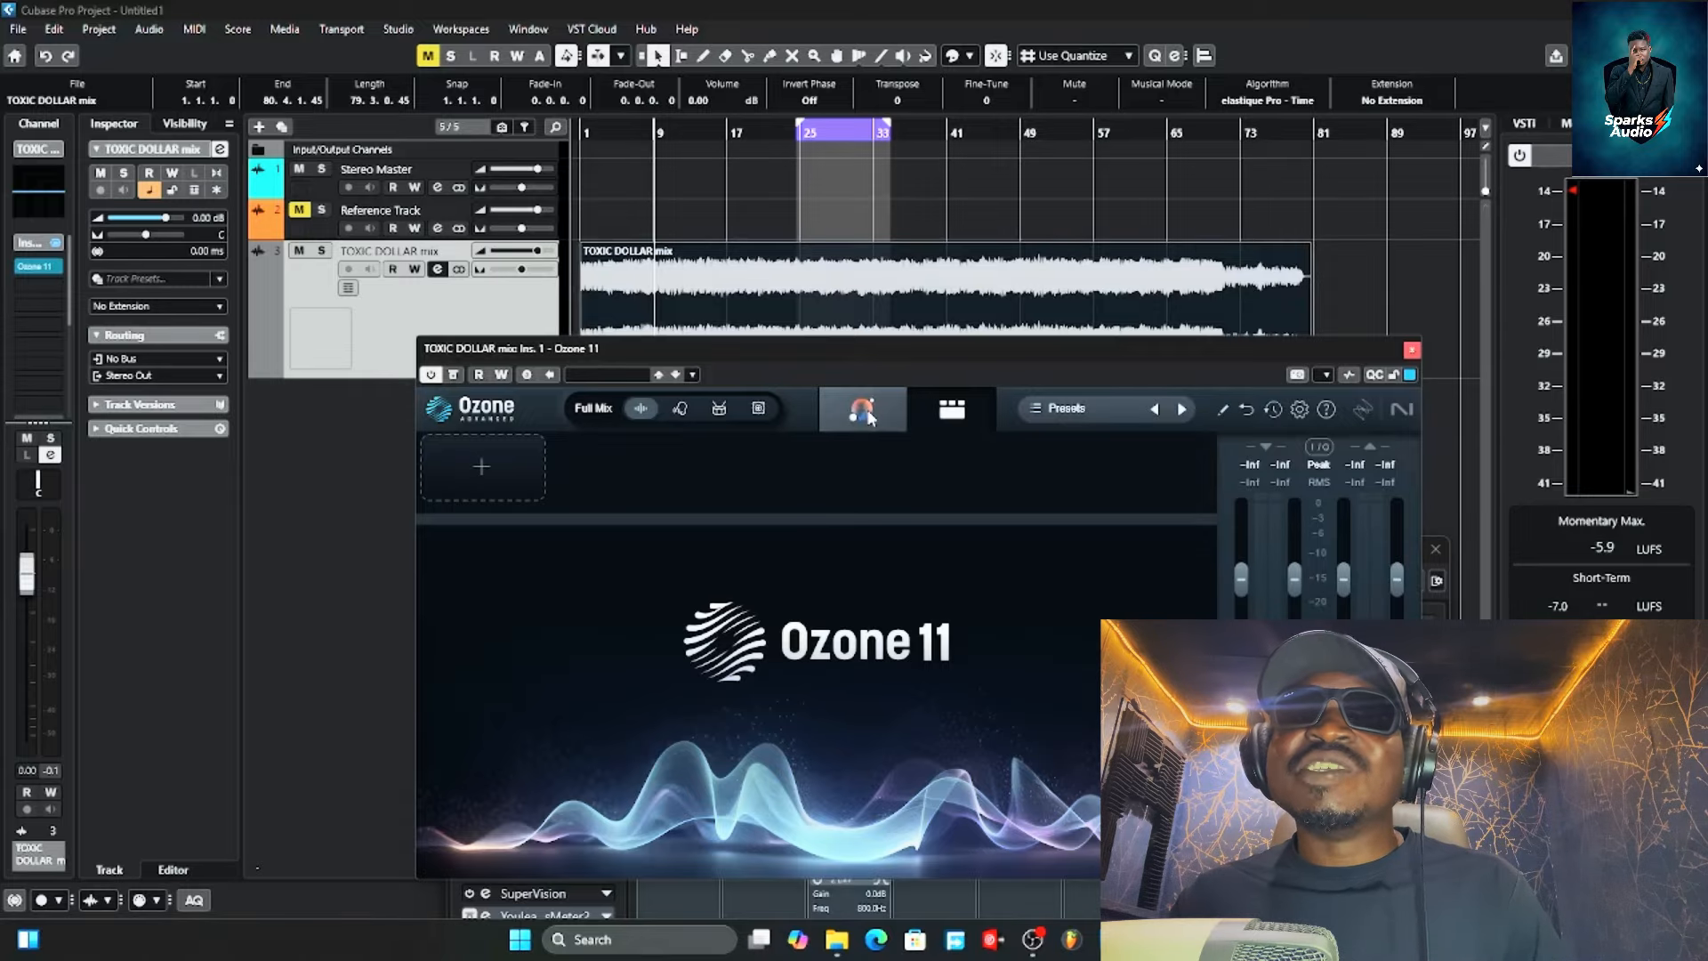
# Run Ozone's mastering assistant on the loudest section, playing the mix from the start of the cycle range.
pyautogui.click(863, 411)
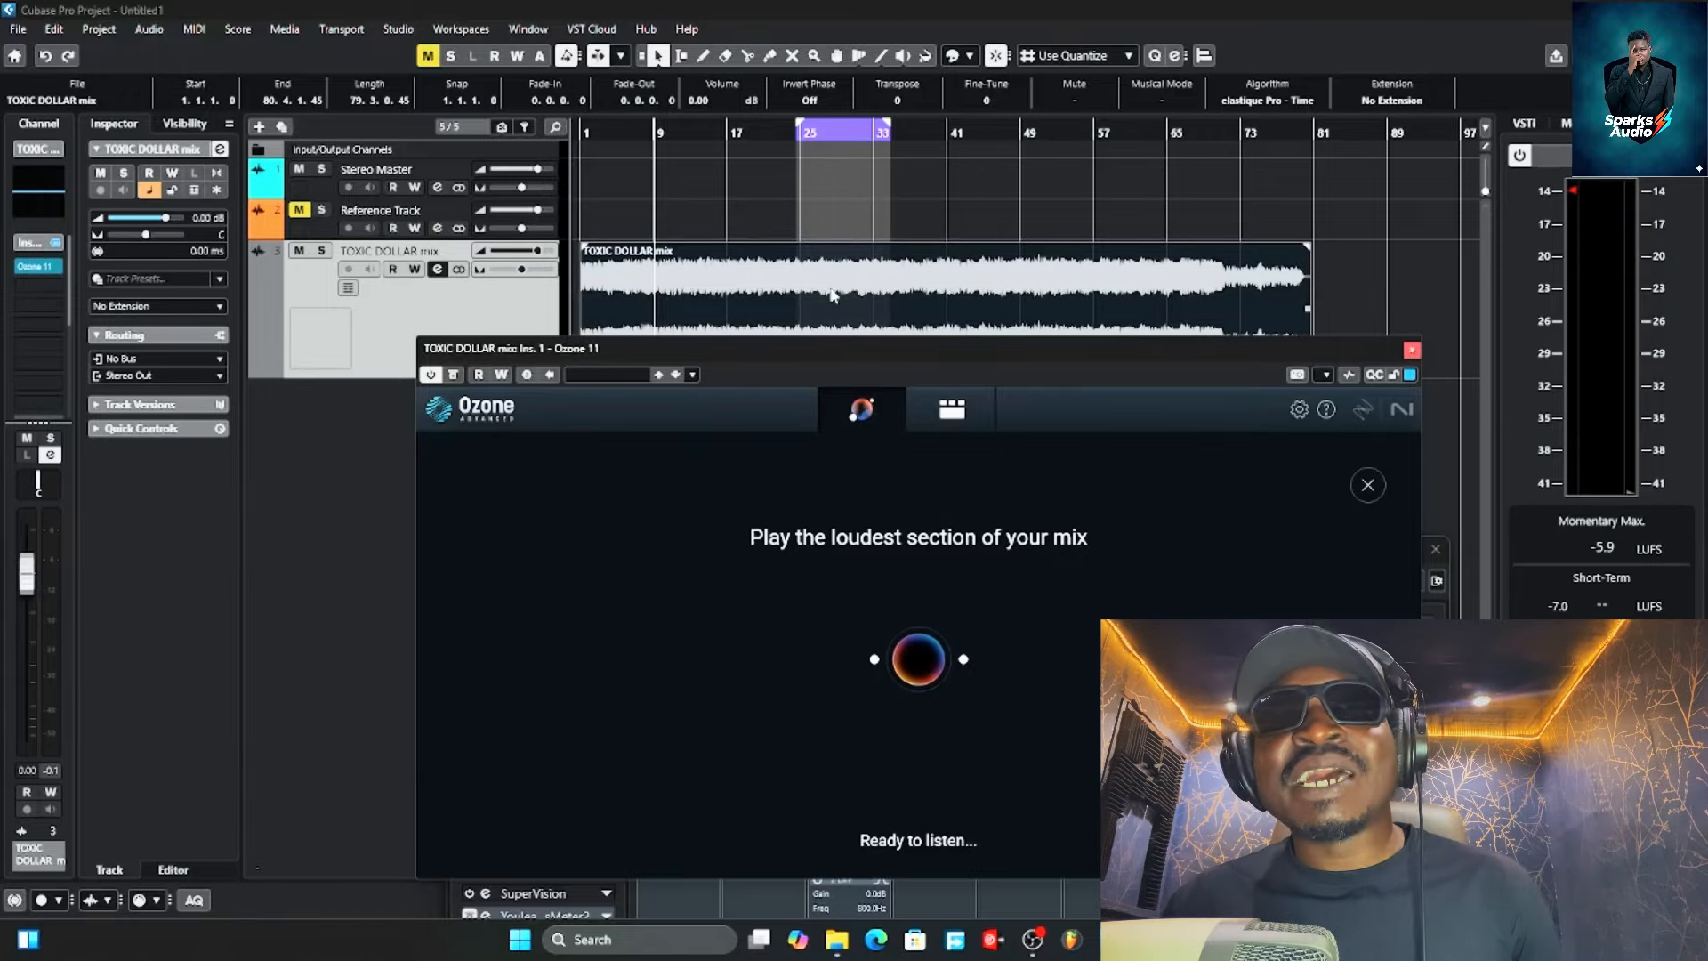
pyautogui.click(797, 134)
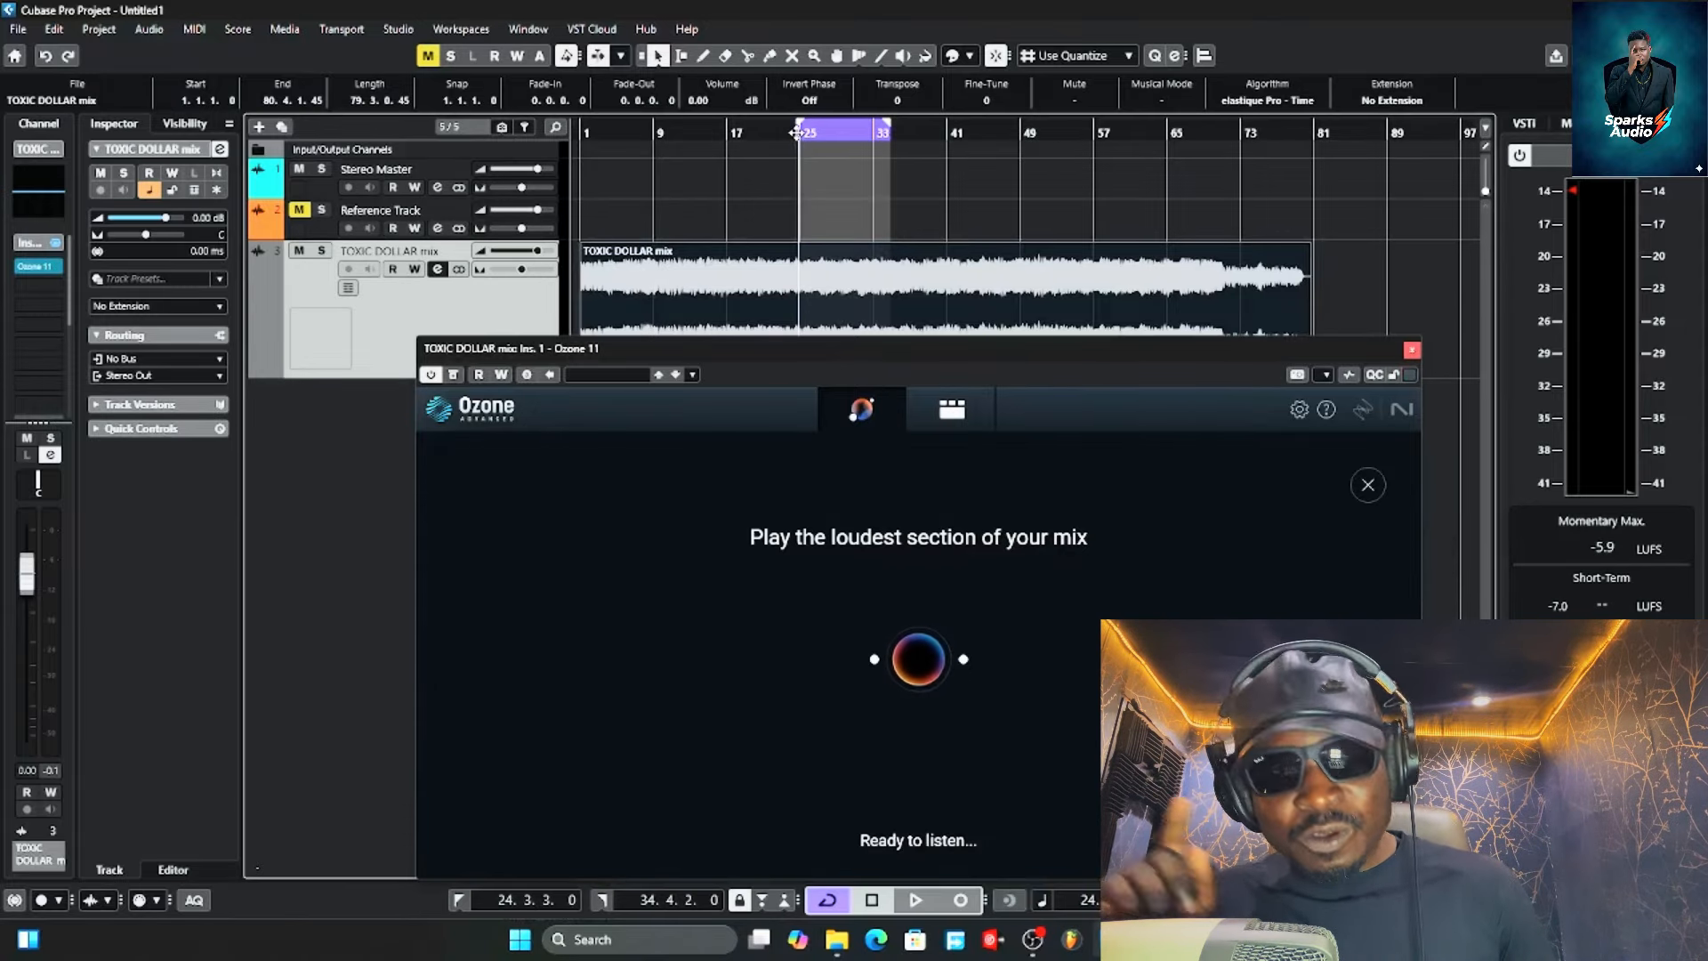
pyautogui.press('space')
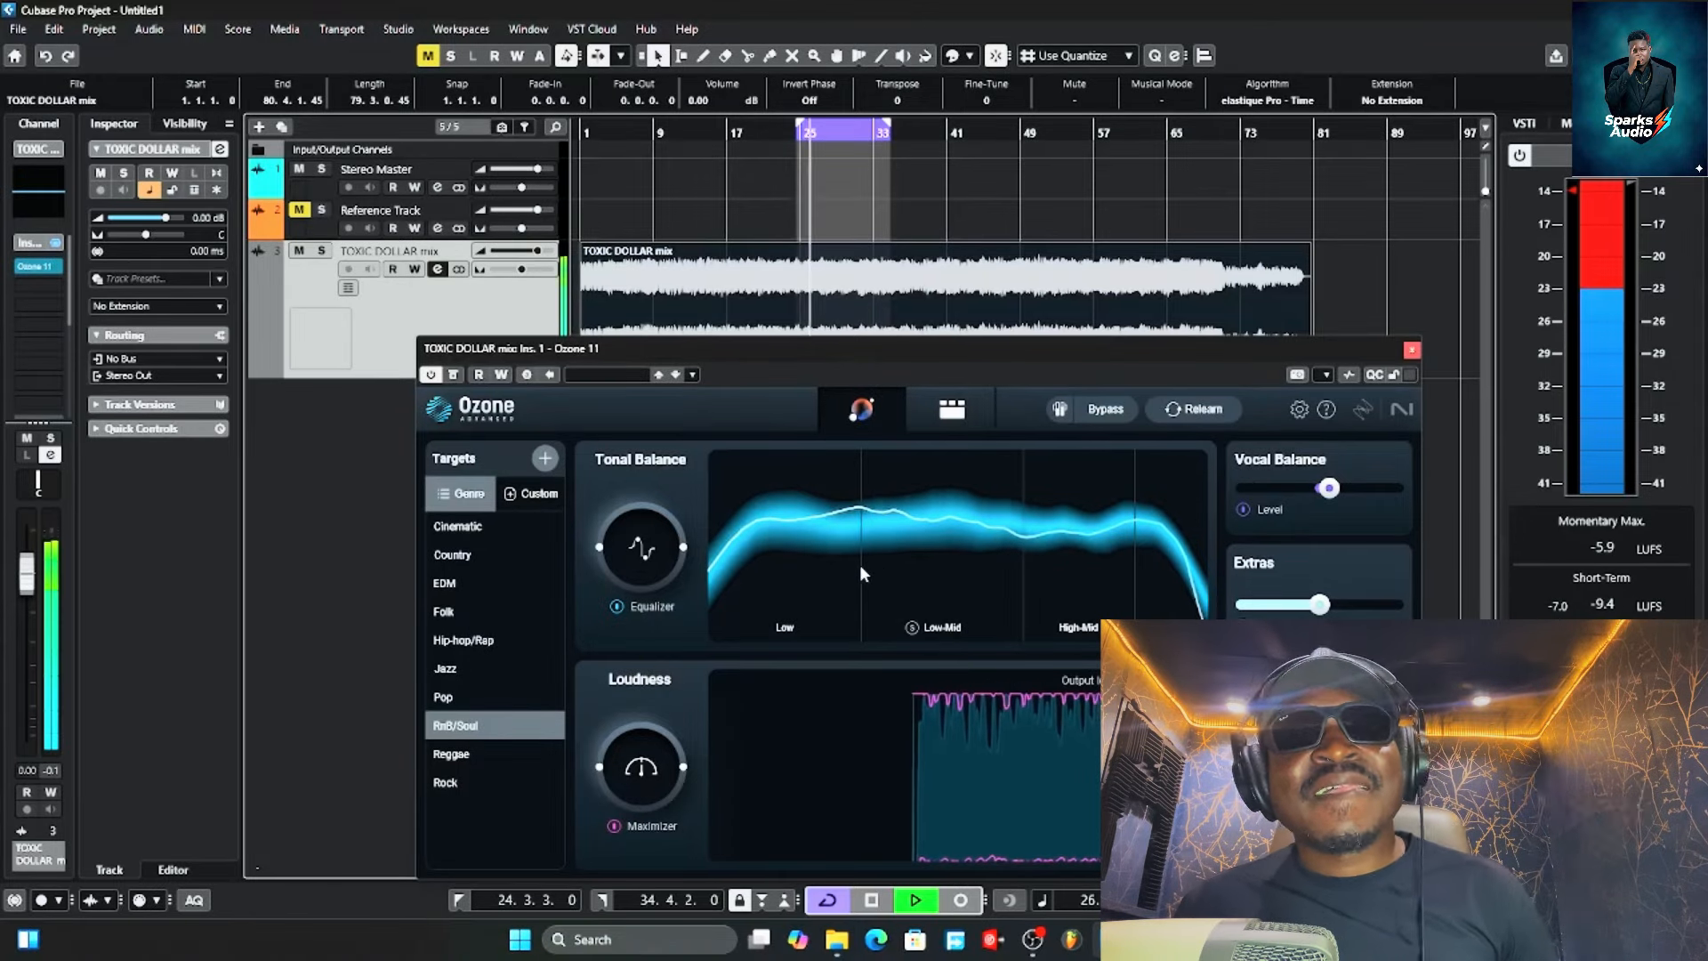
pyautogui.press('space')
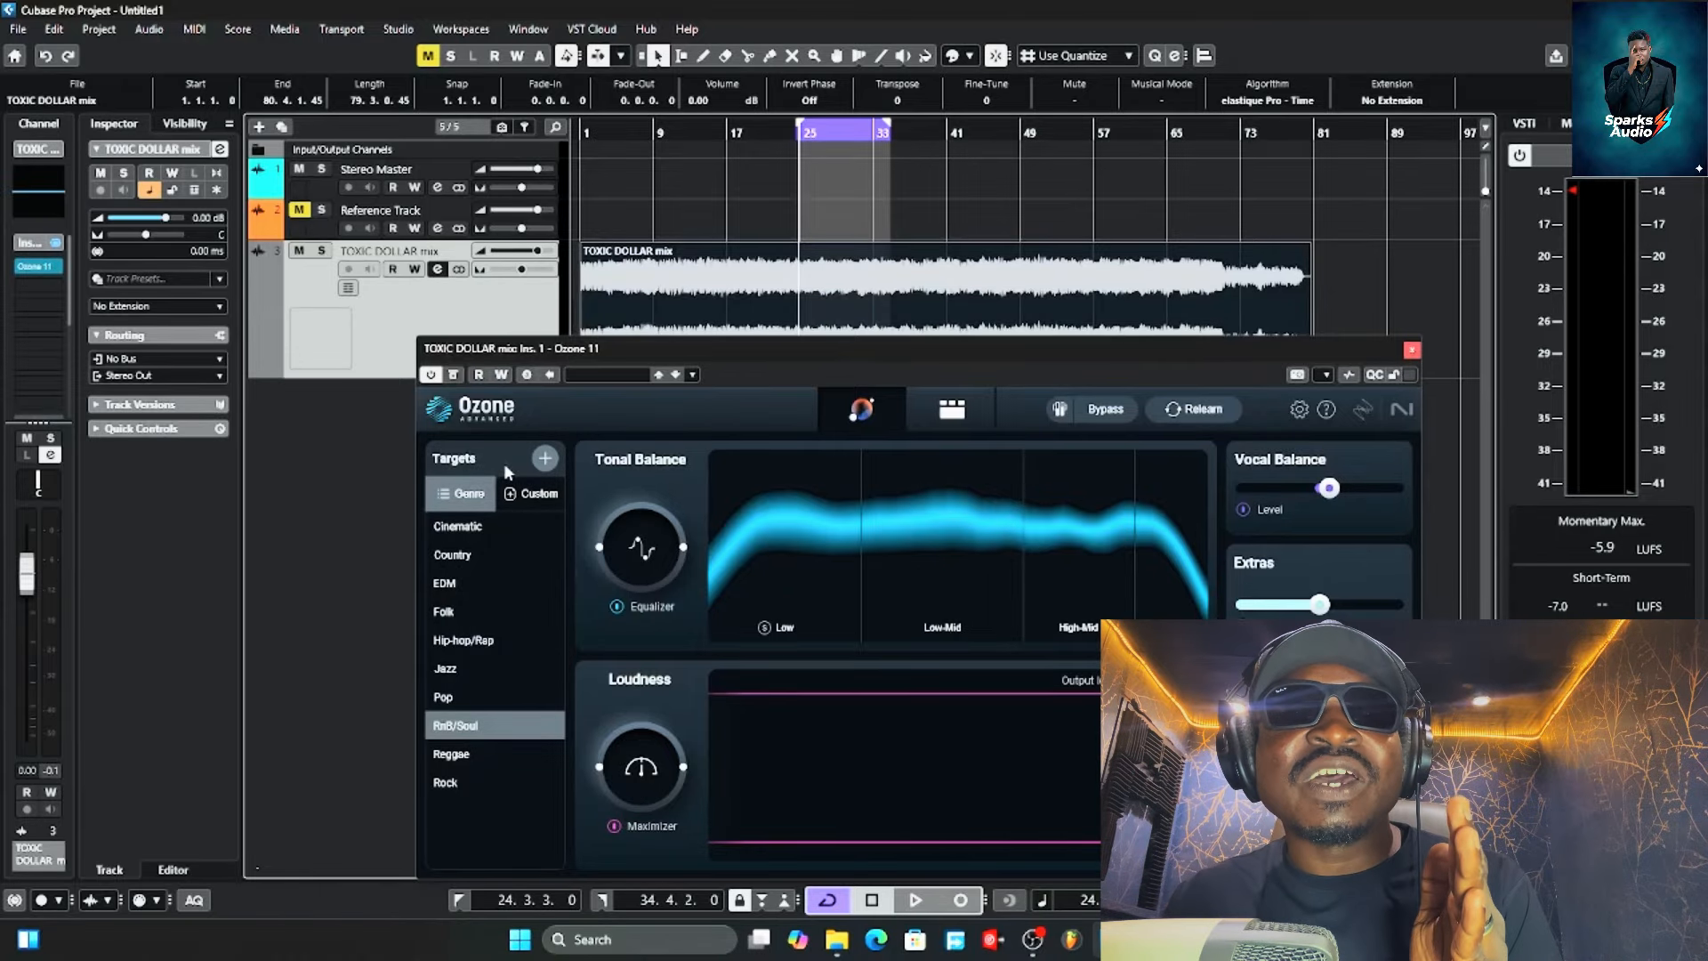
# Import BROKEN mas.wav as a custom target in Ozone and audition the mix from around bar 9.
pyautogui.click(544, 458)
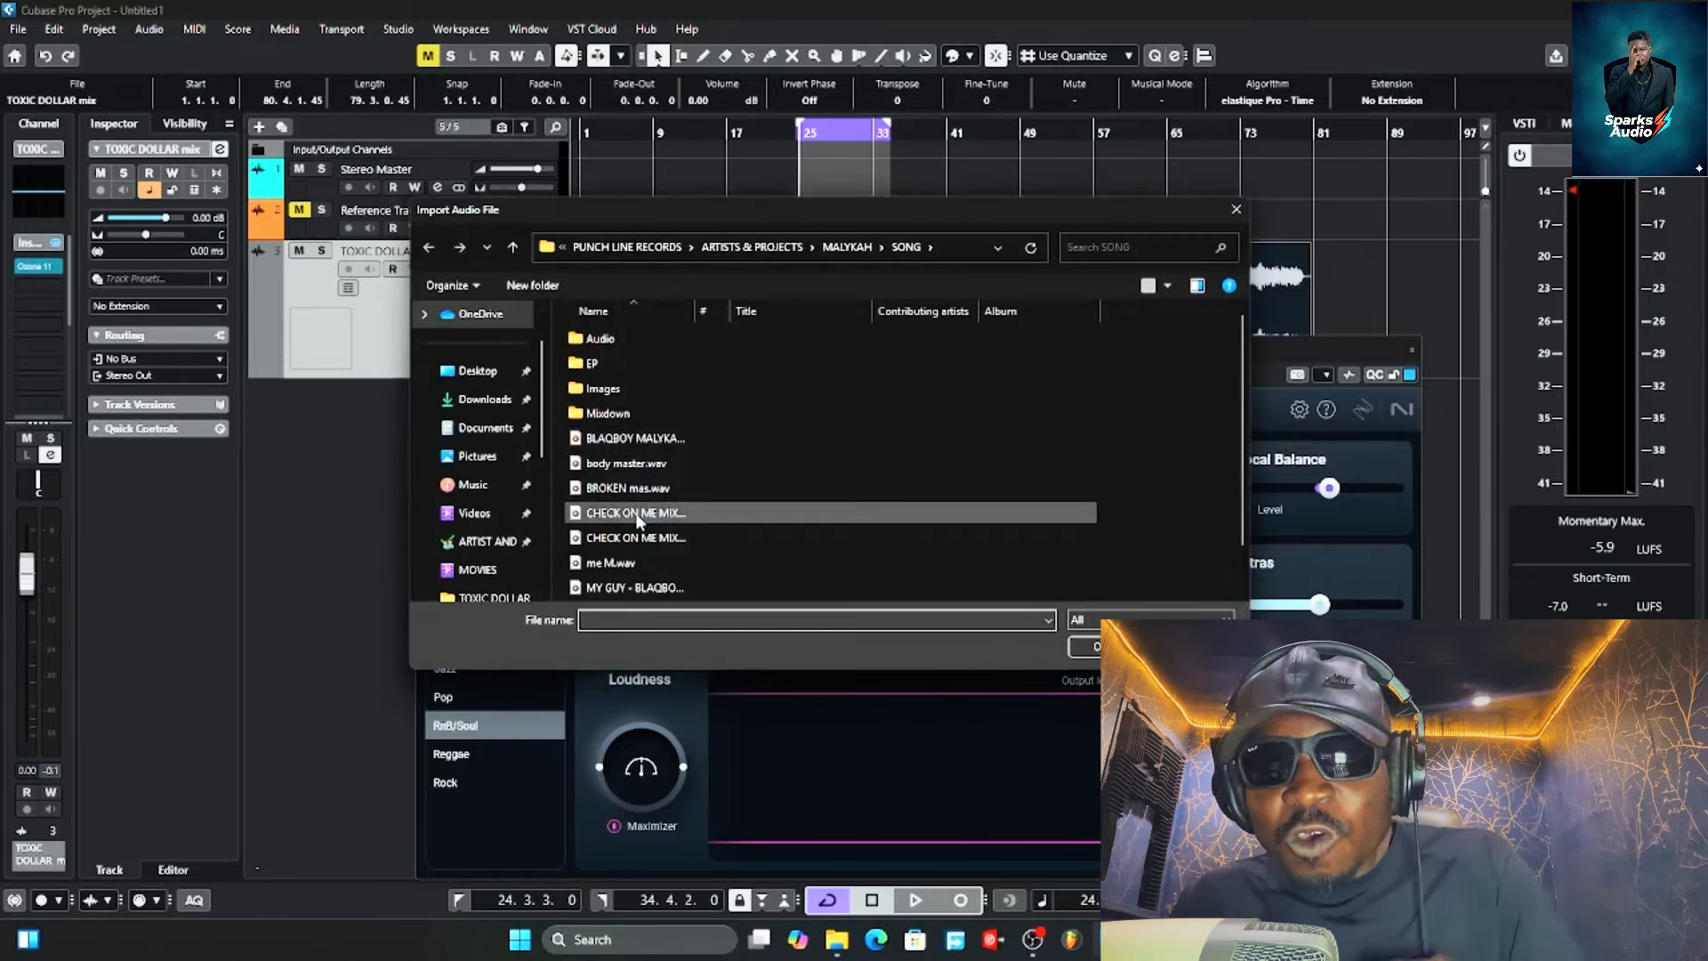
pyautogui.scroll(-1, 635, 512)
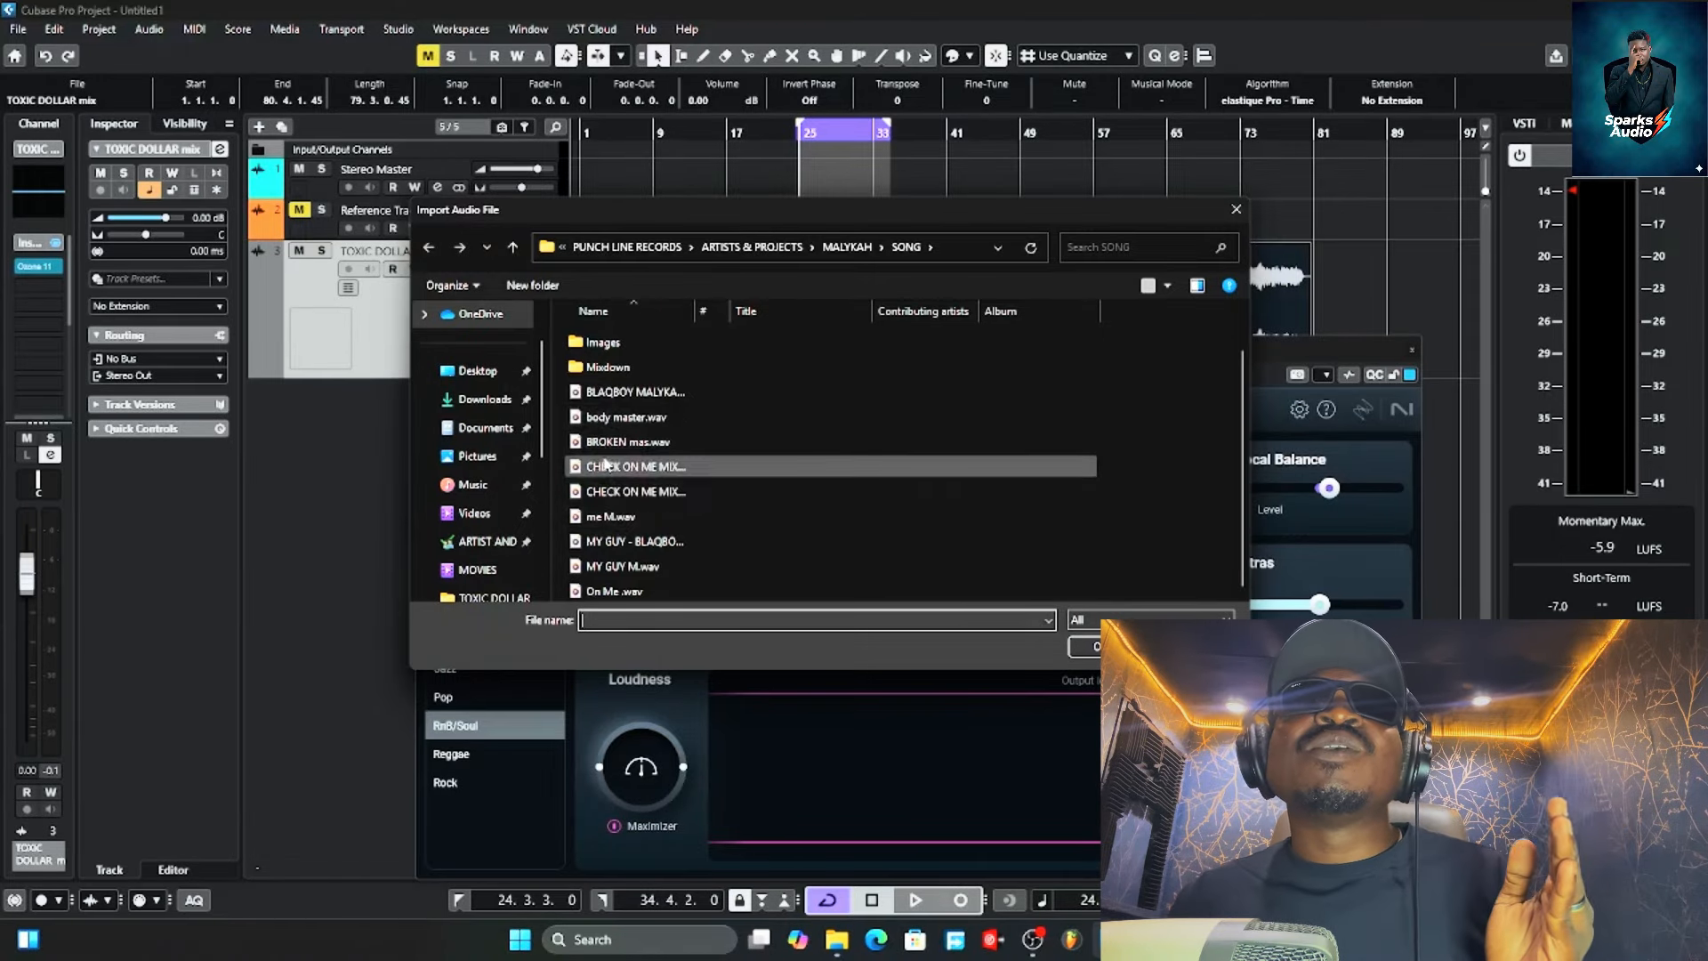
pyautogui.doubleClick(604, 443)
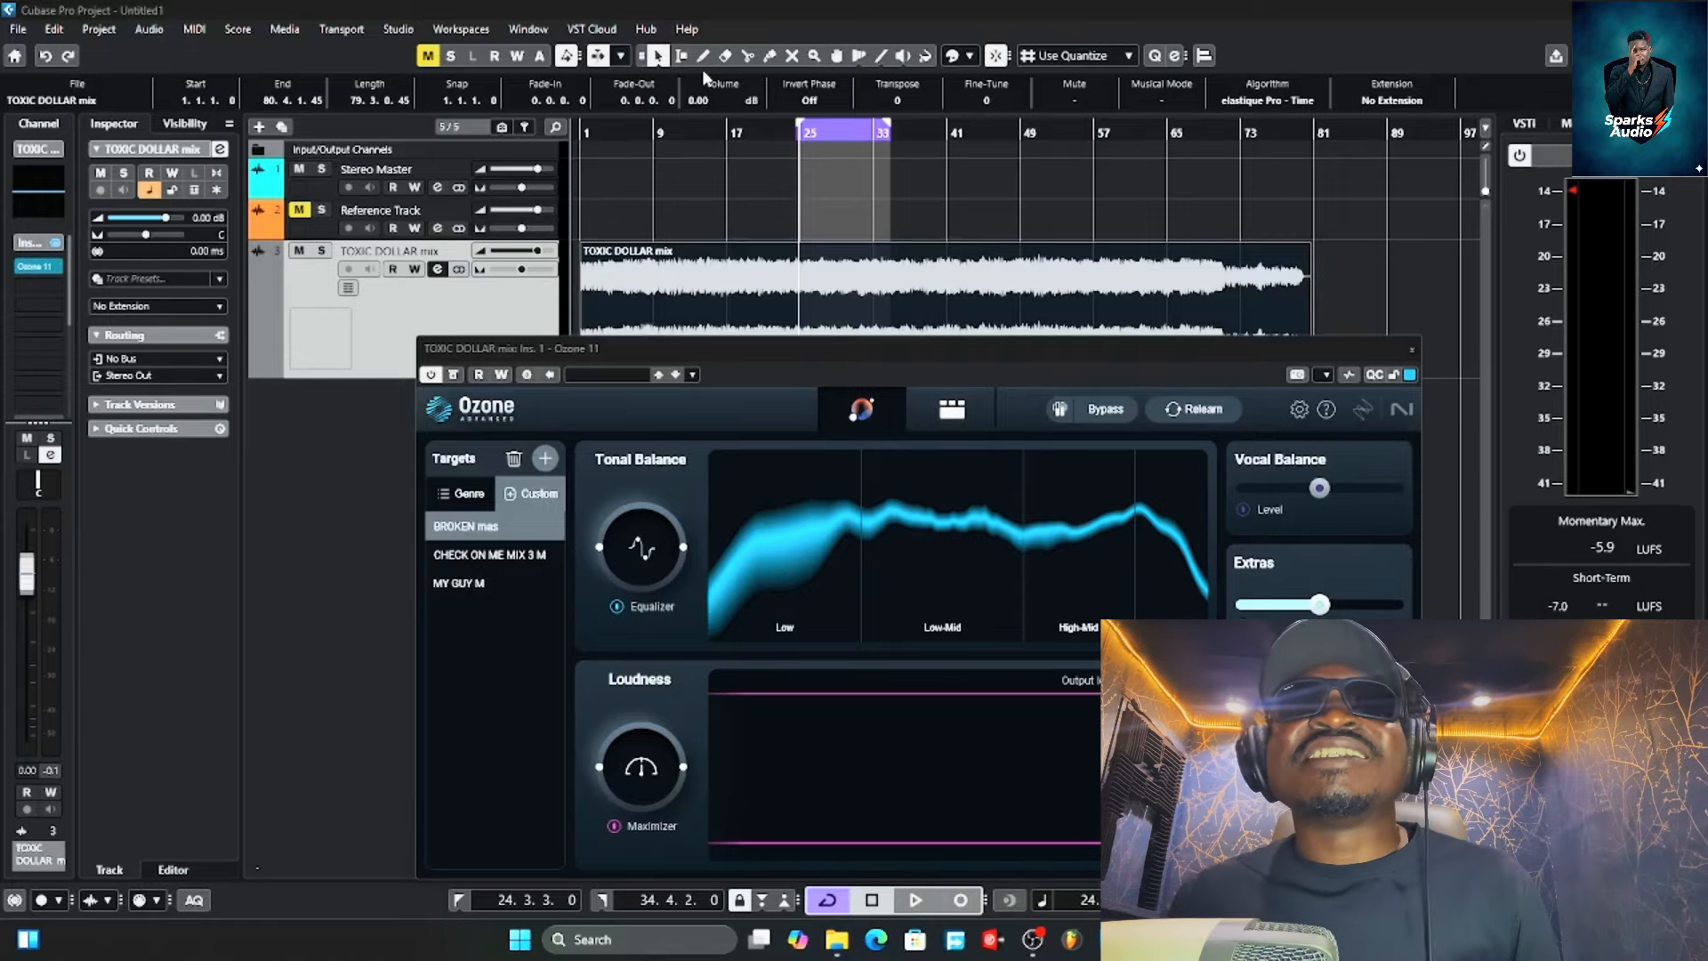
pyautogui.click(659, 131)
pyautogui.press('space')
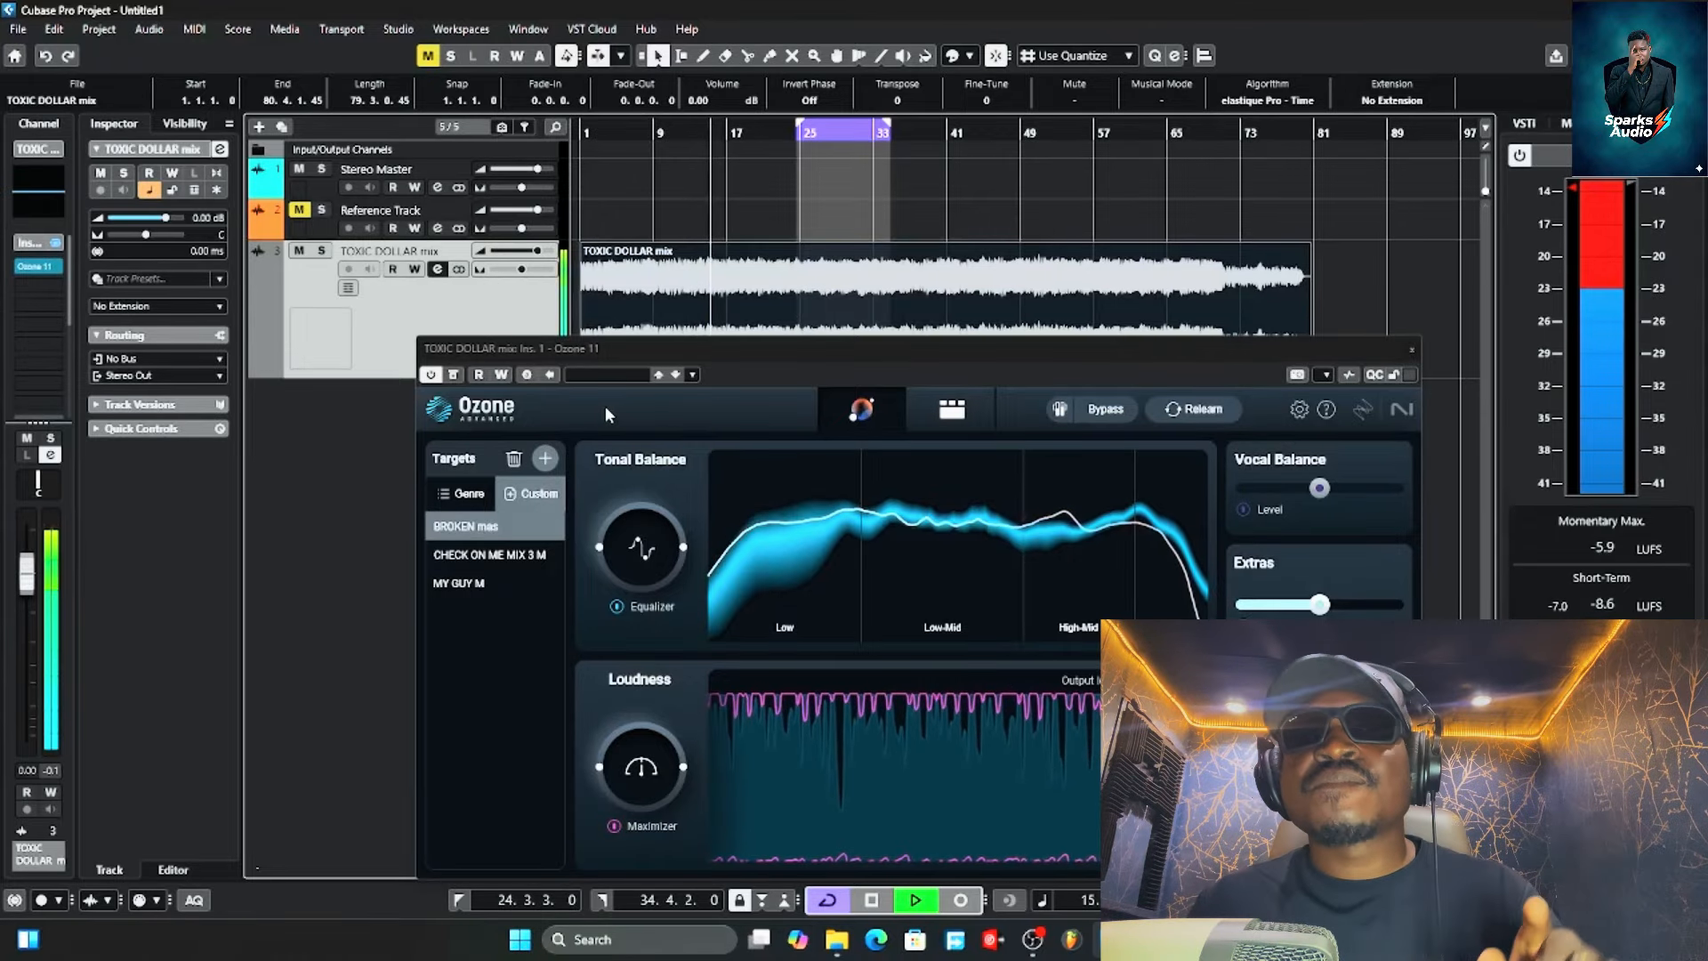
pyautogui.press('space')
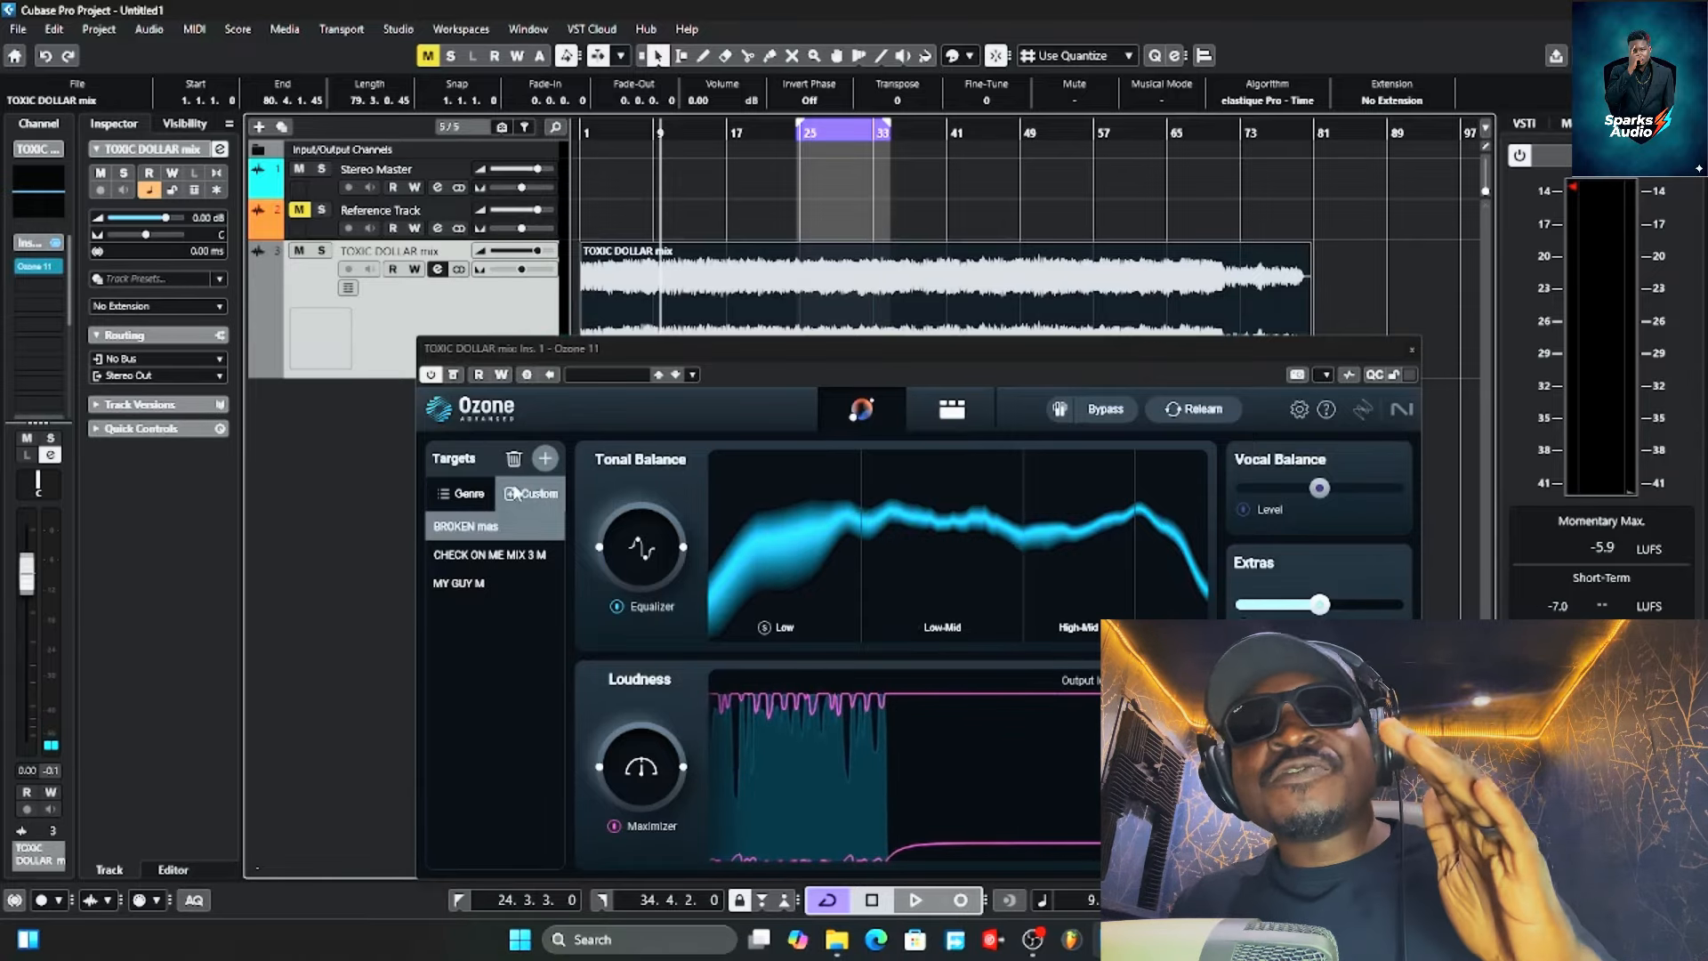
# Set the Ozone target to the Pop genre, audition the mix and close the Ozone 11 window.
pyautogui.click(462, 493)
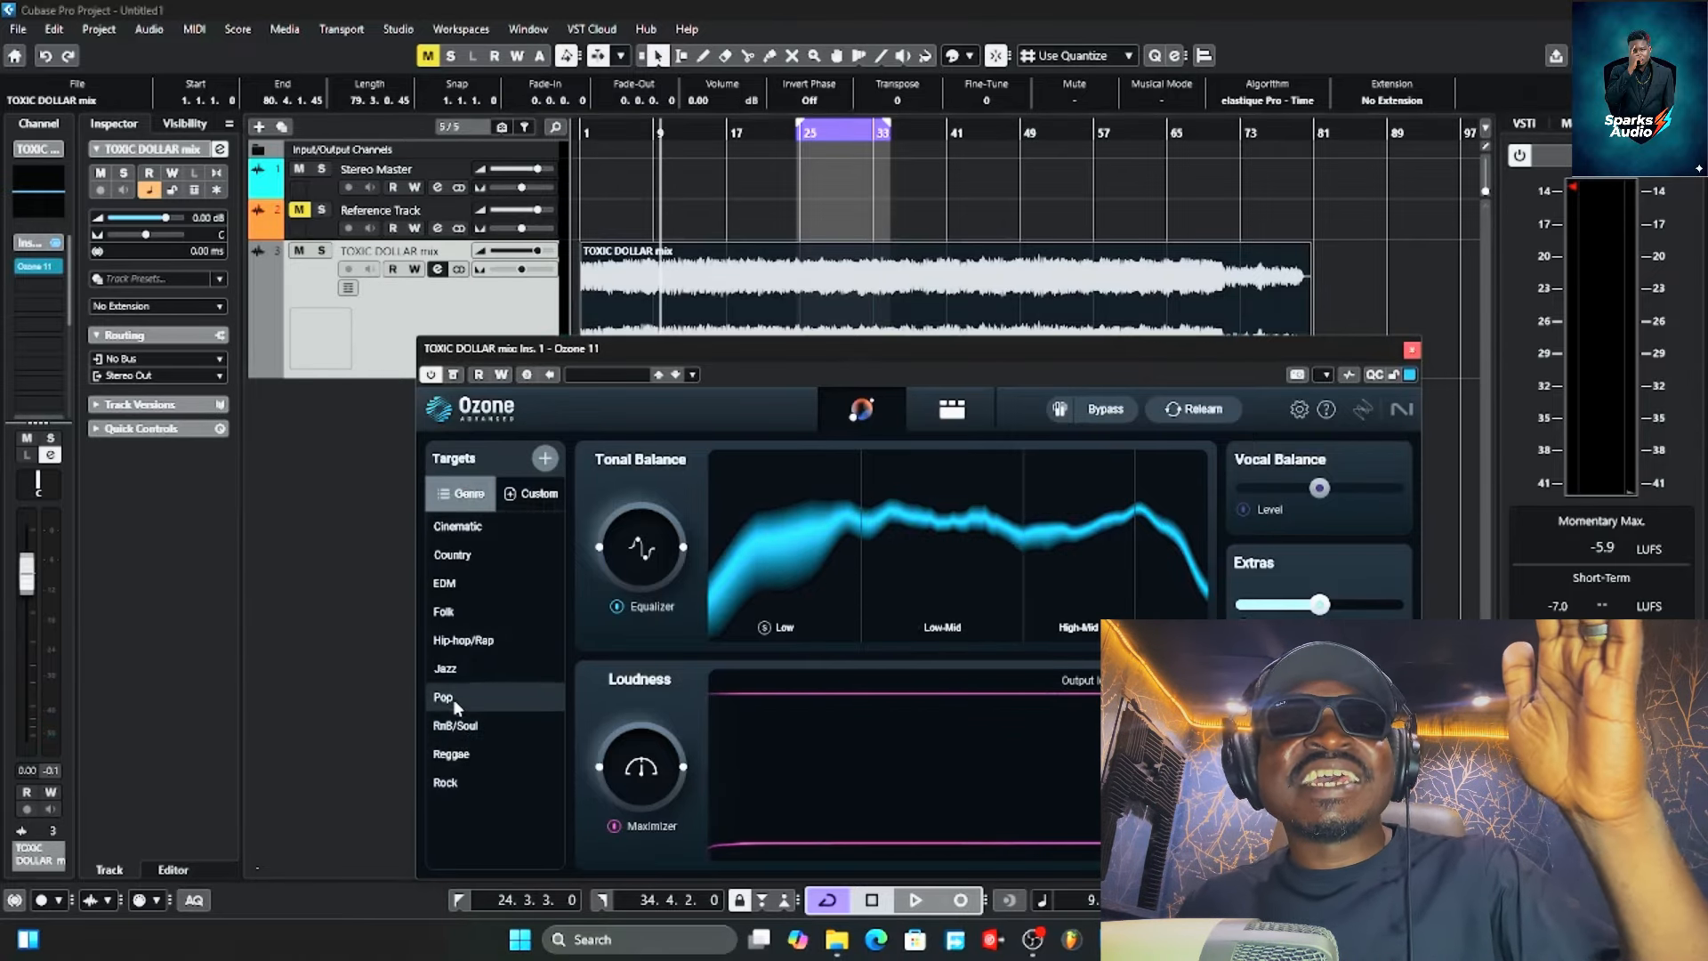
pyautogui.click(455, 702)
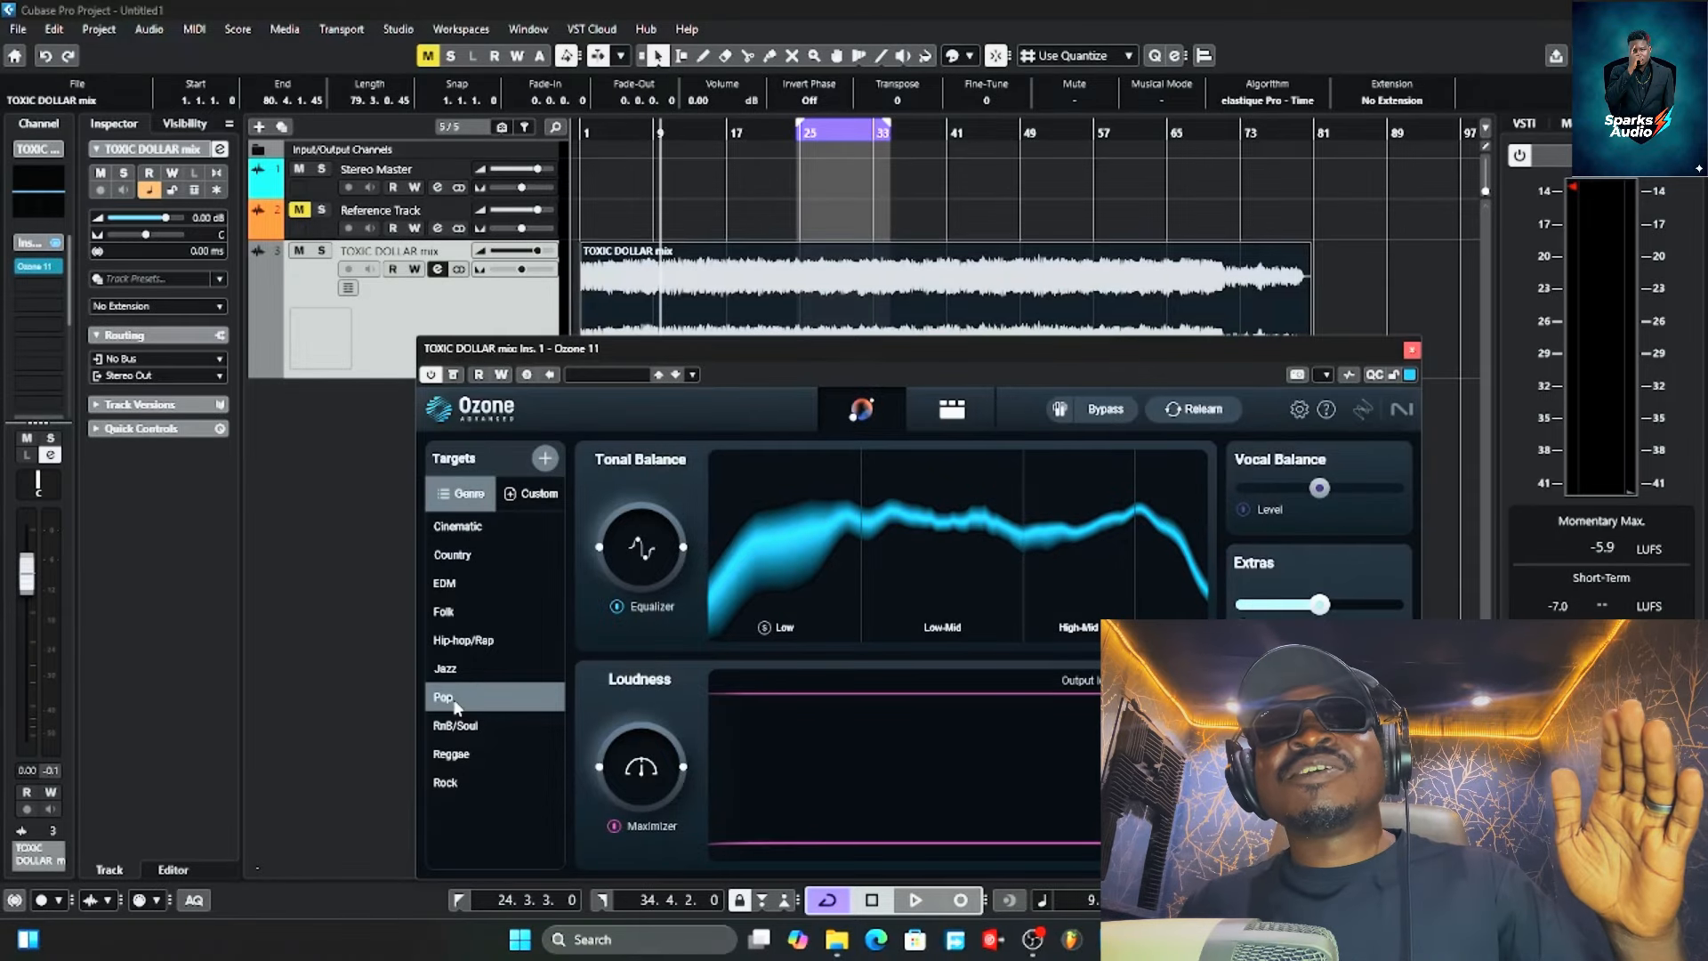
pyautogui.press('space')
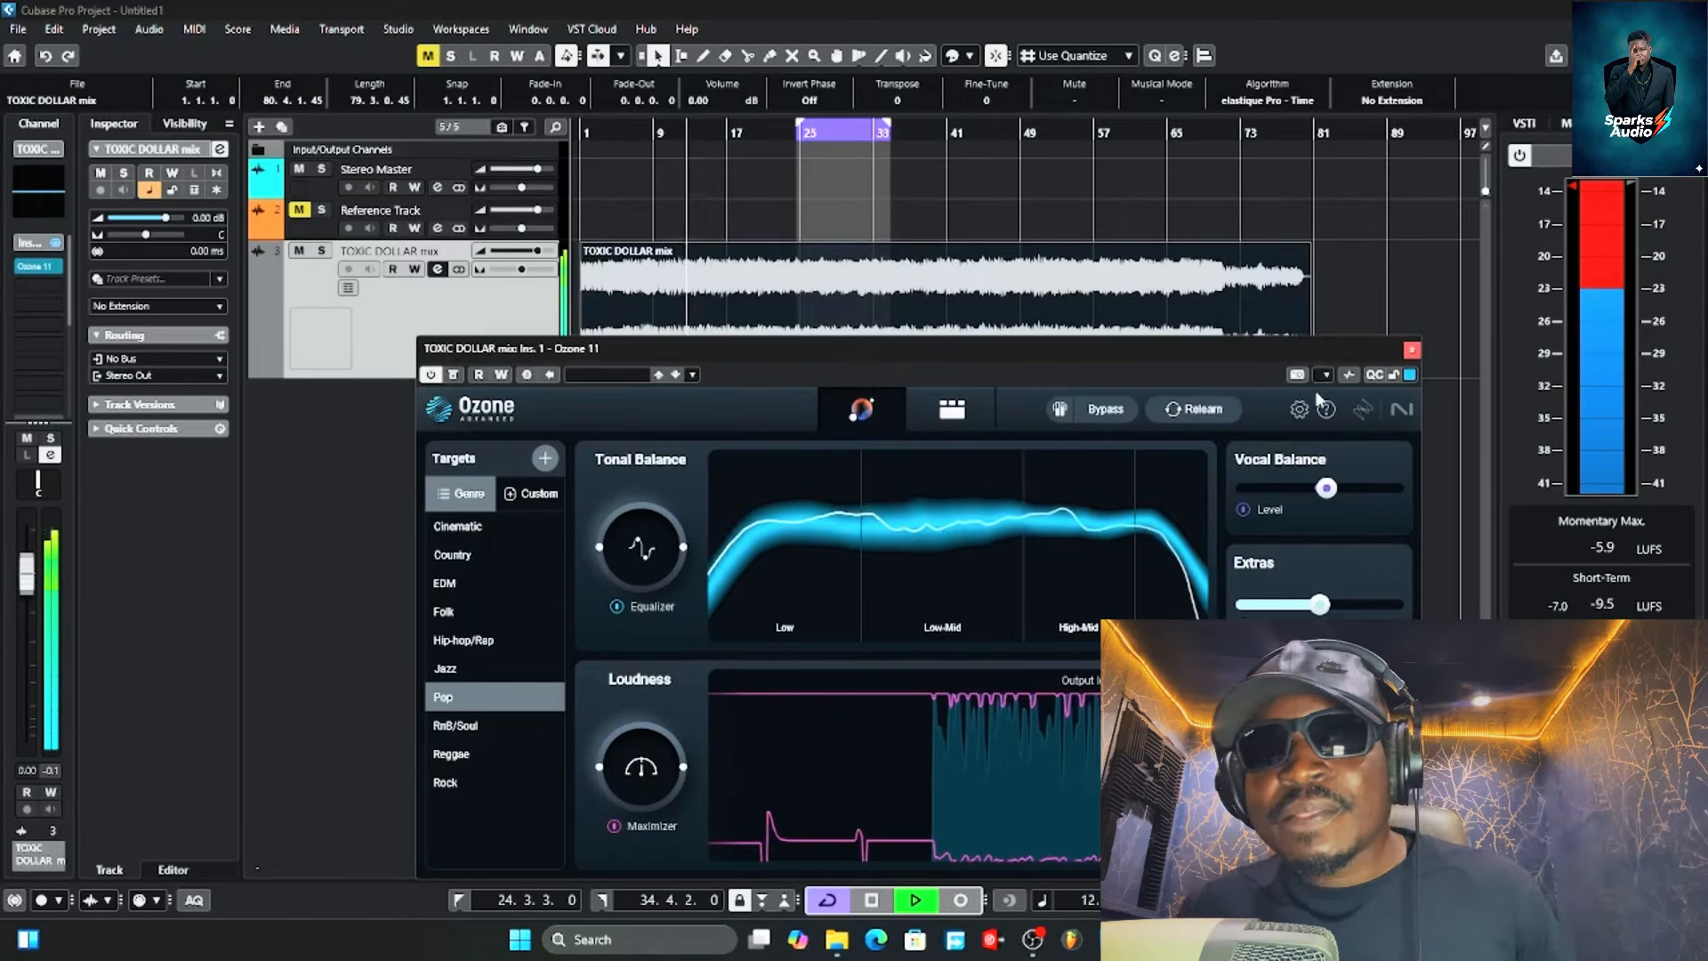
pyautogui.press('space')
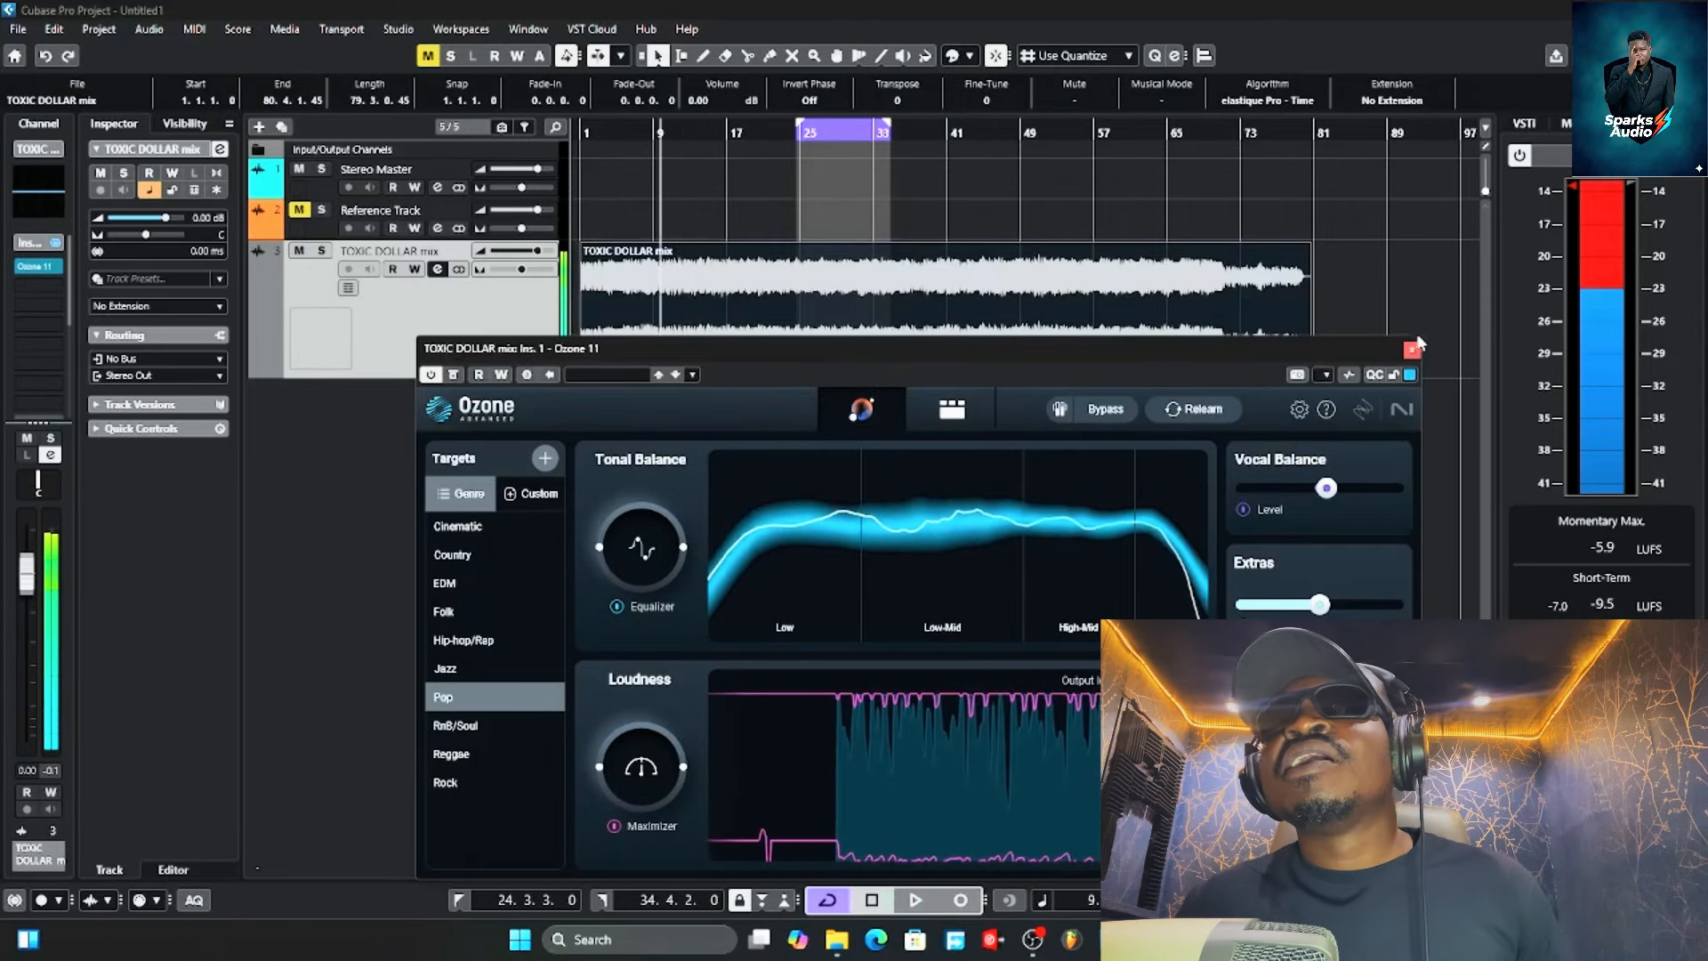
pyautogui.click(1412, 350)
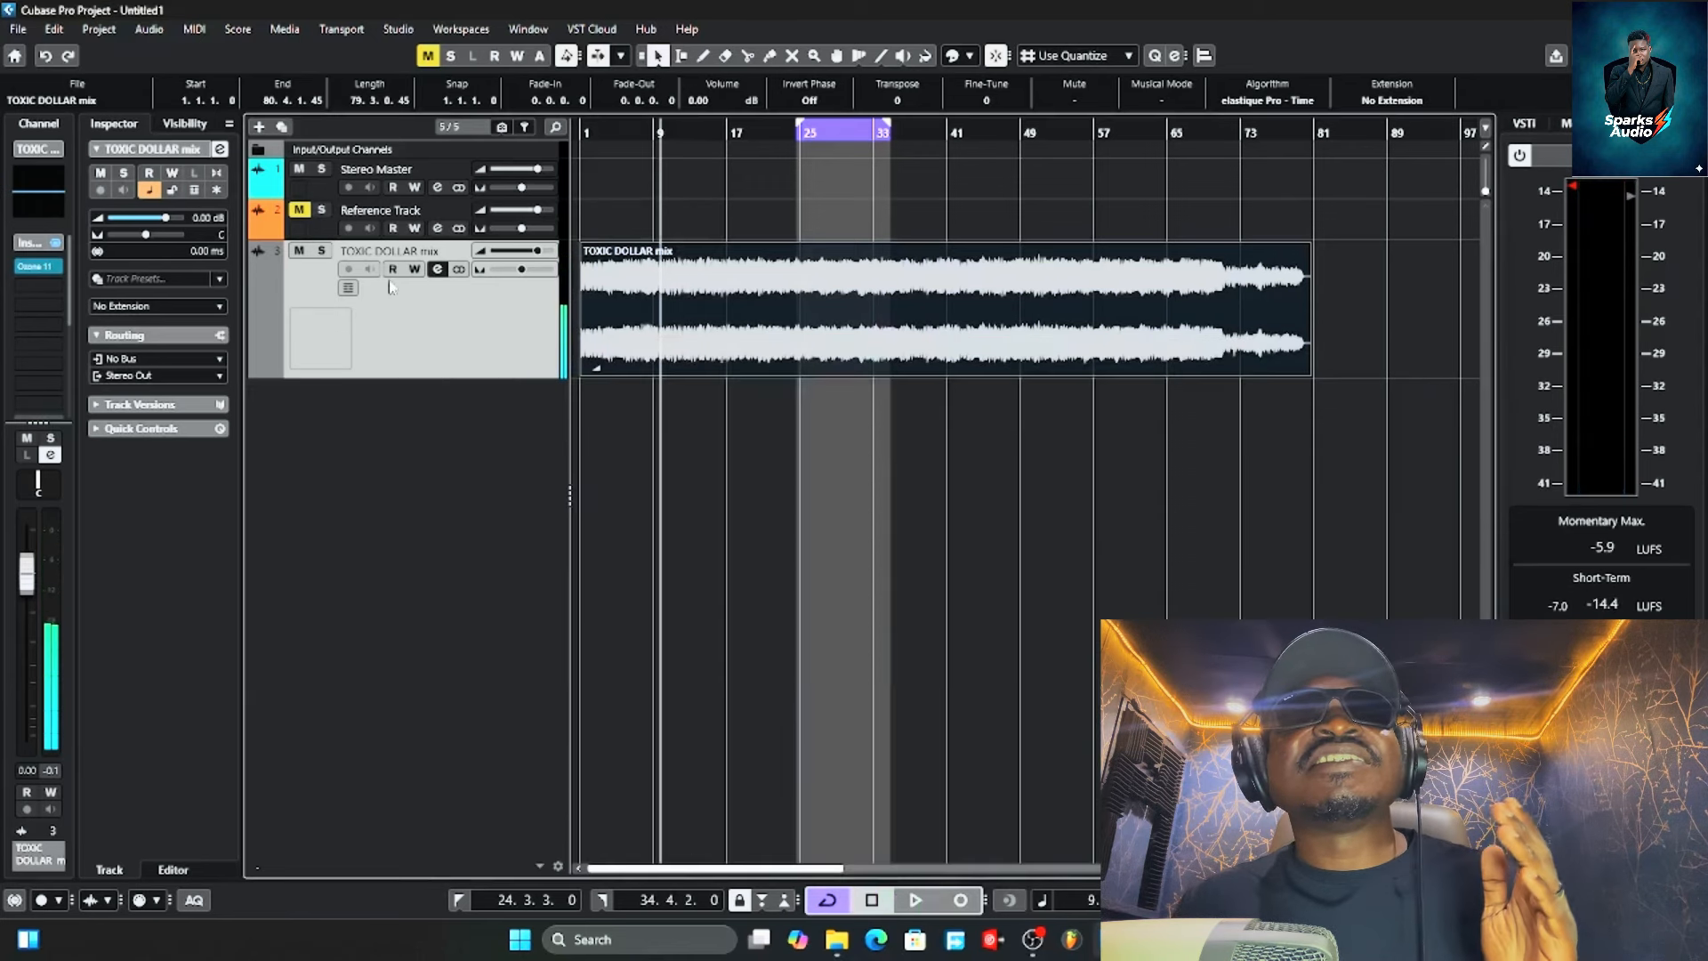
# Enable the Ozone 11 Master Rebalance insert on the TOXIC DOLLAR mix channel and load its Vocal Blending preset.
pyautogui.click(436, 269)
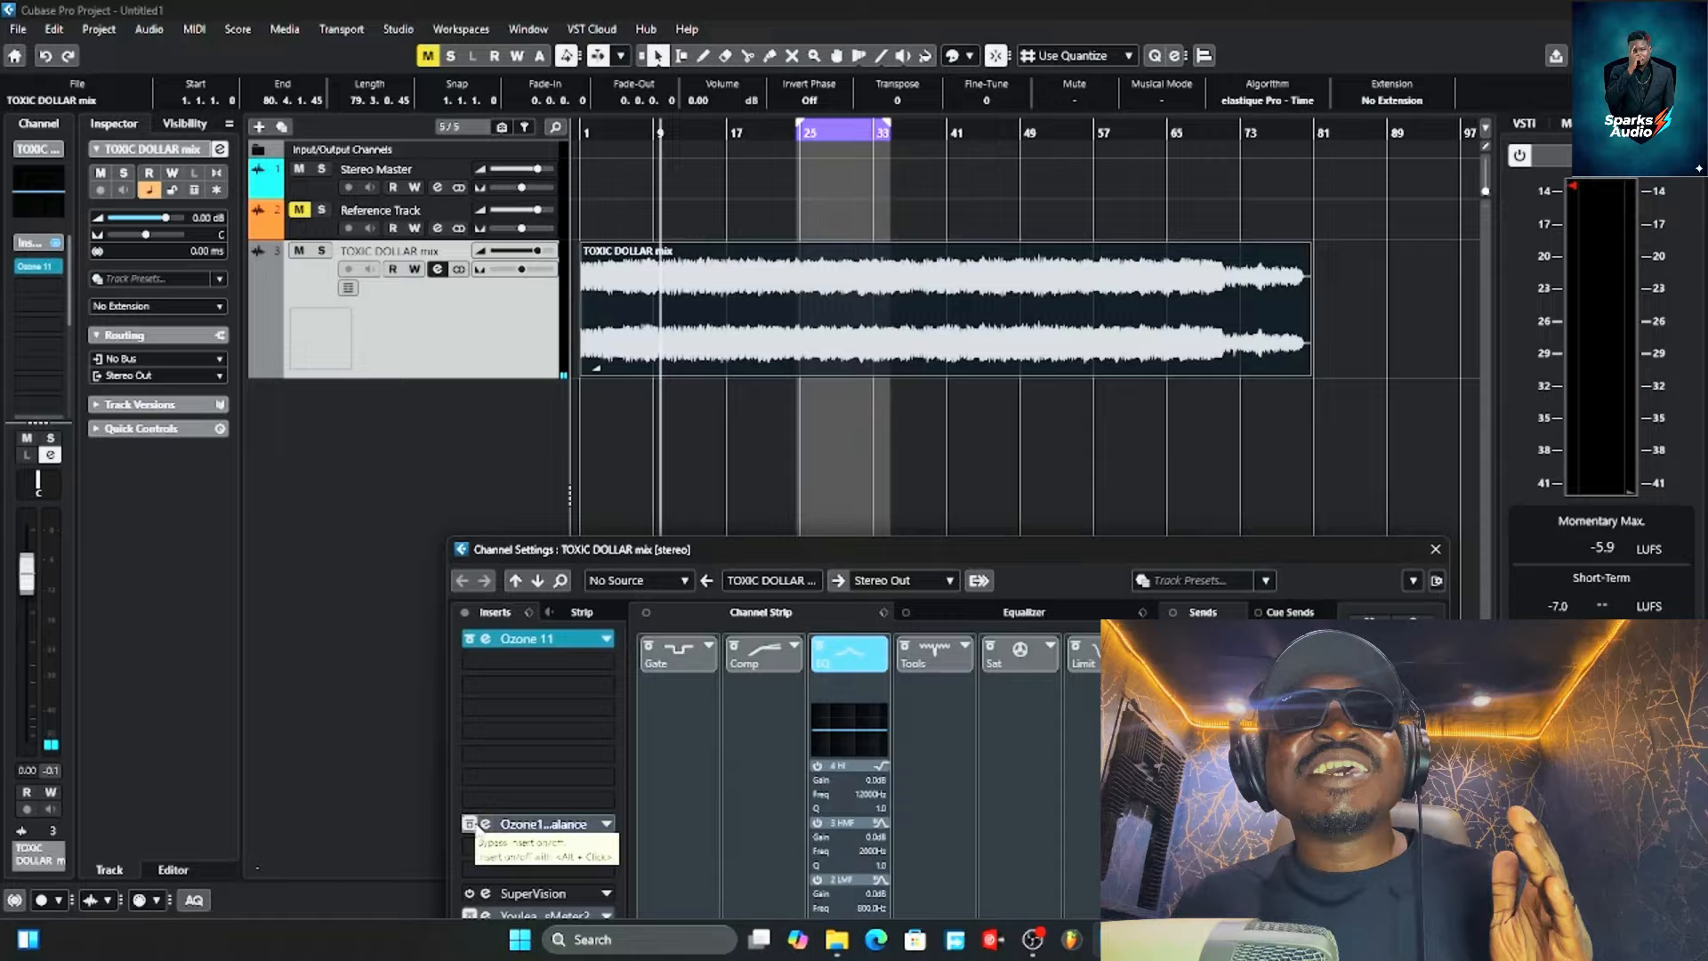
pyautogui.click(469, 823)
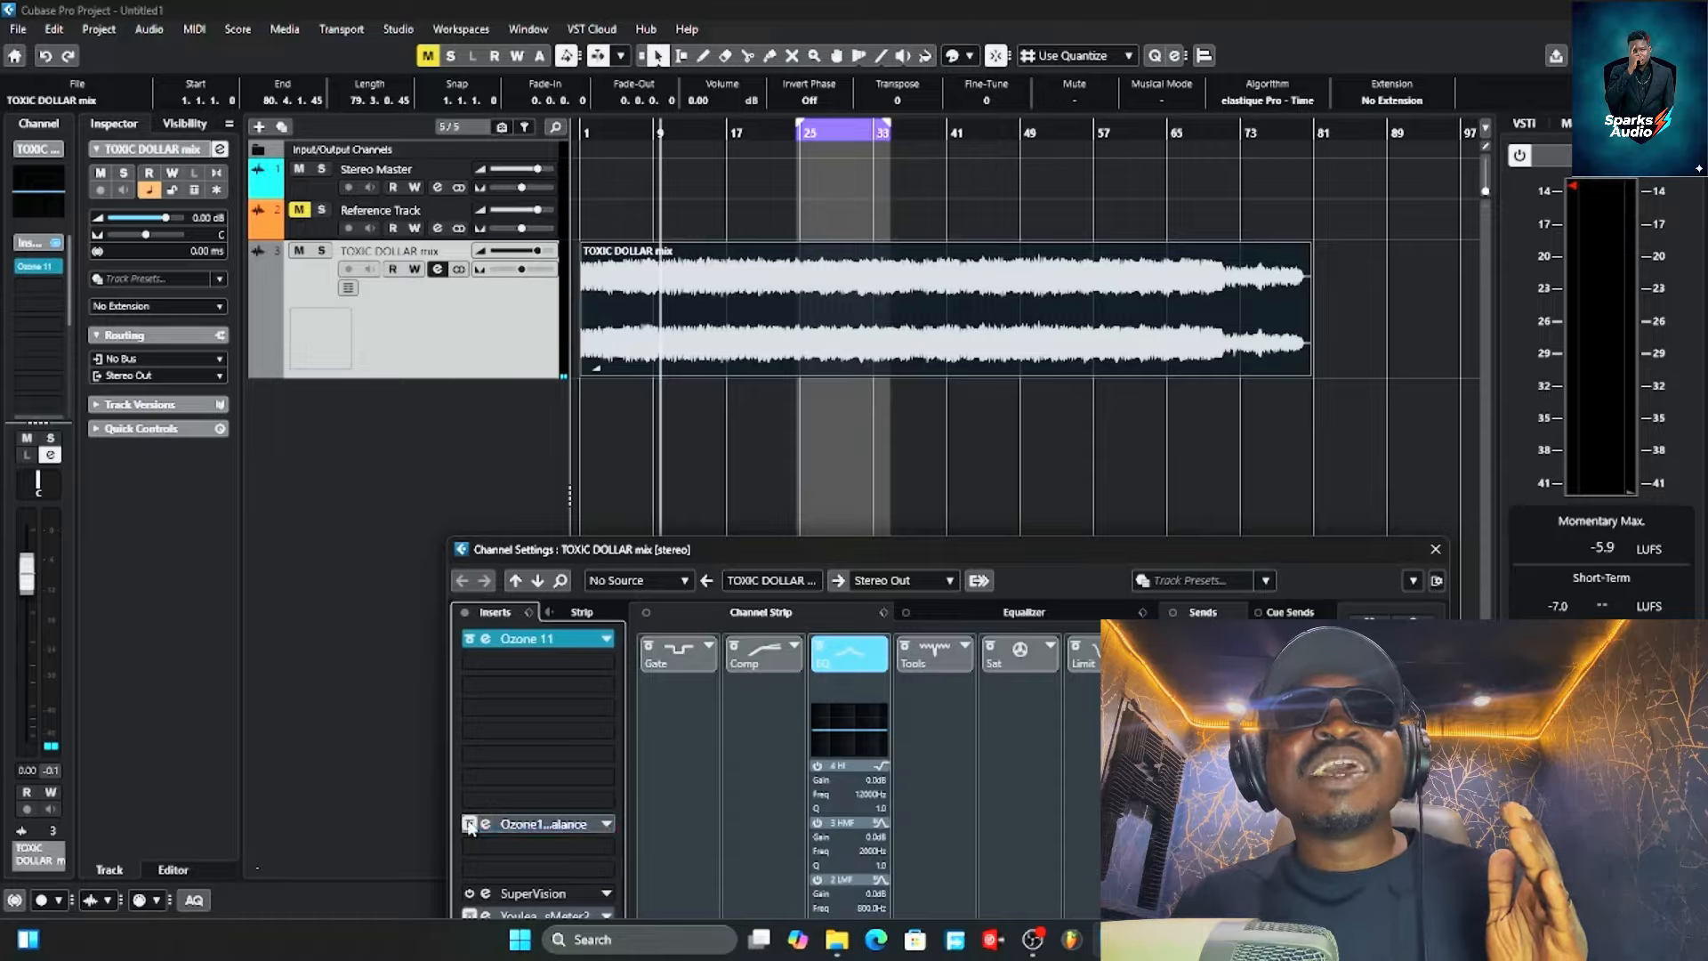
pyautogui.click(539, 826)
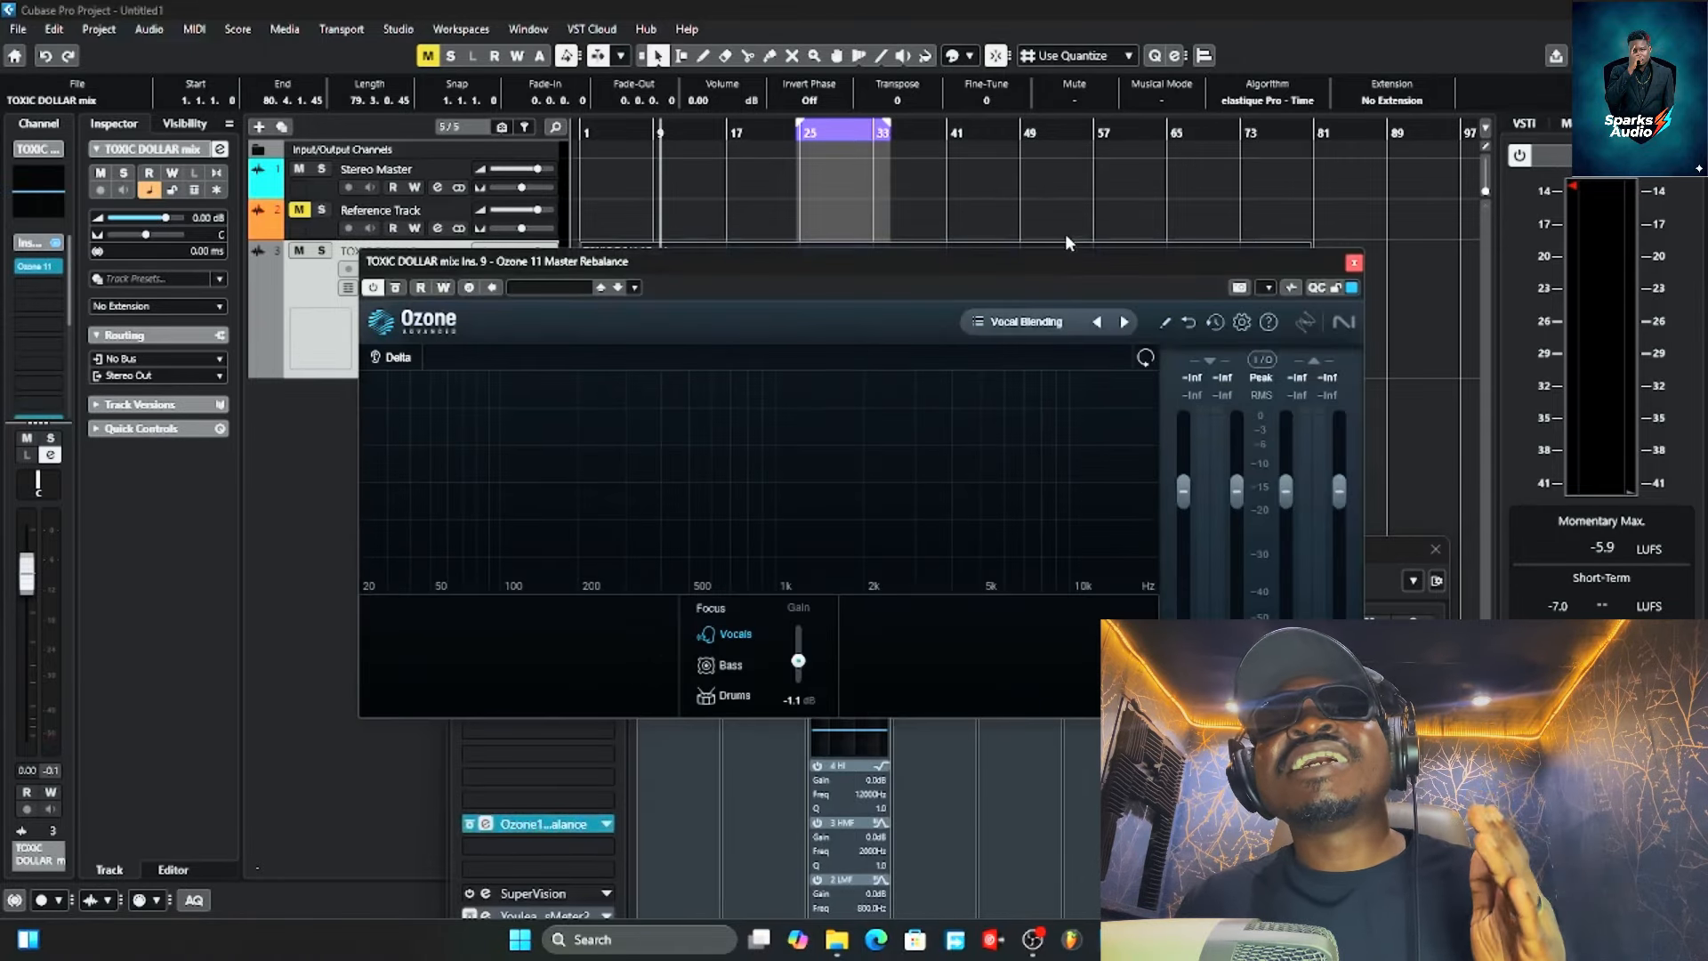
pyautogui.click(1020, 327)
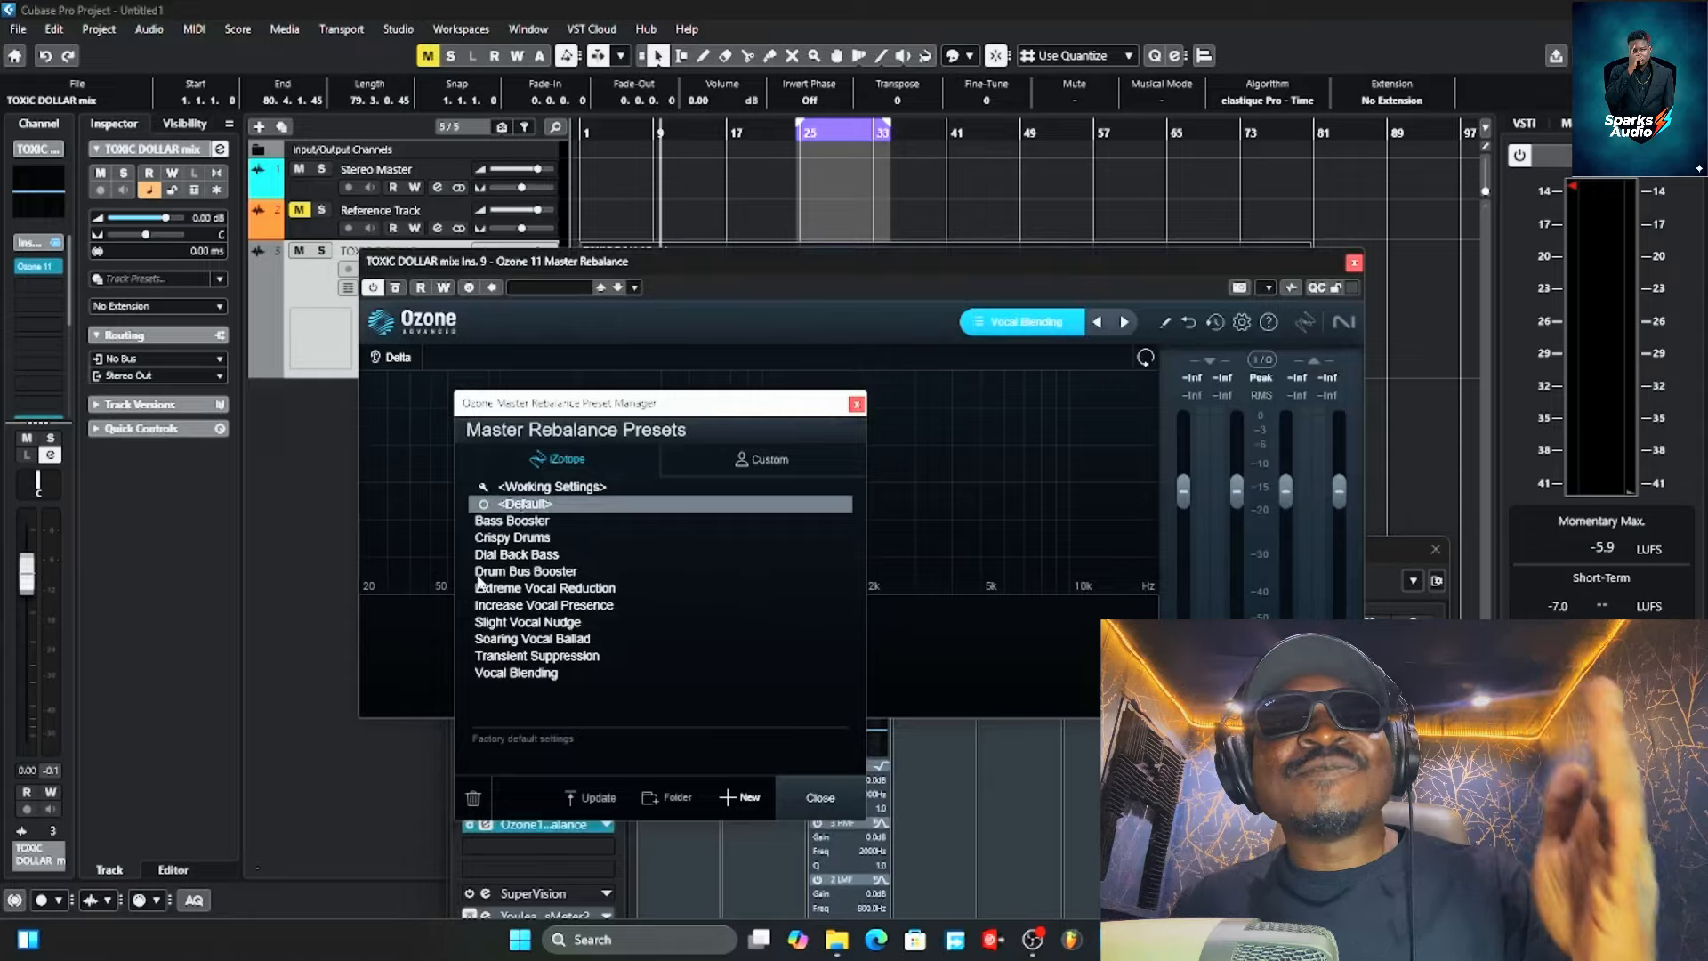
pyautogui.click(507, 673)
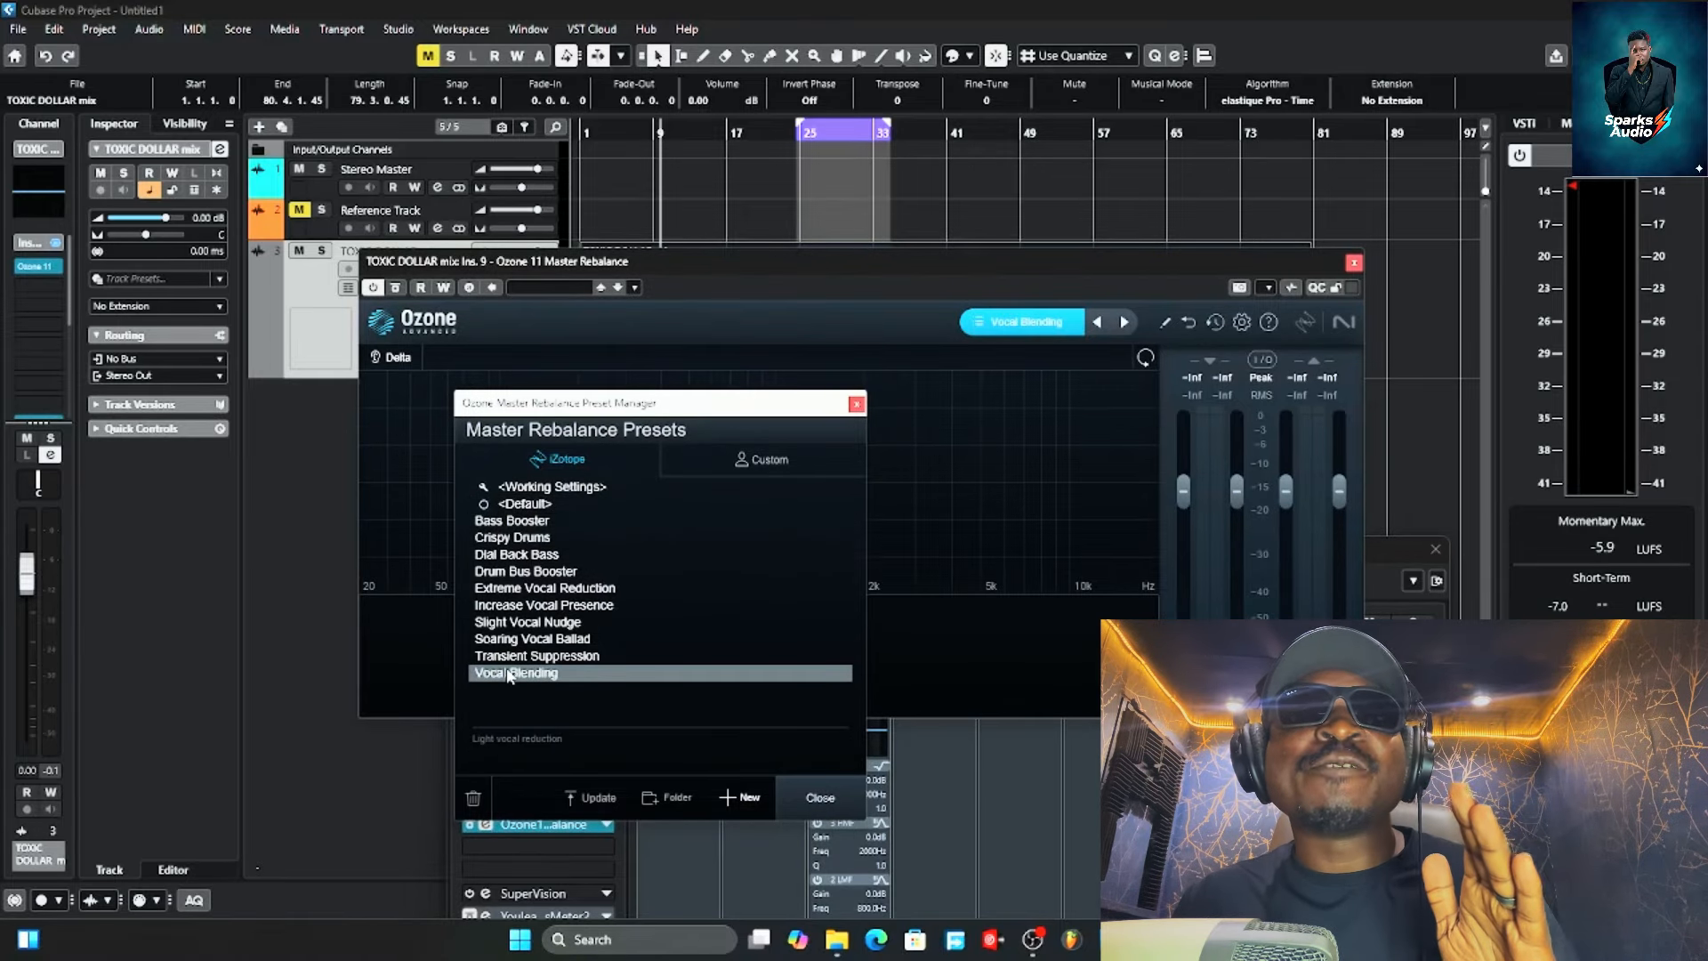
pyautogui.click(813, 796)
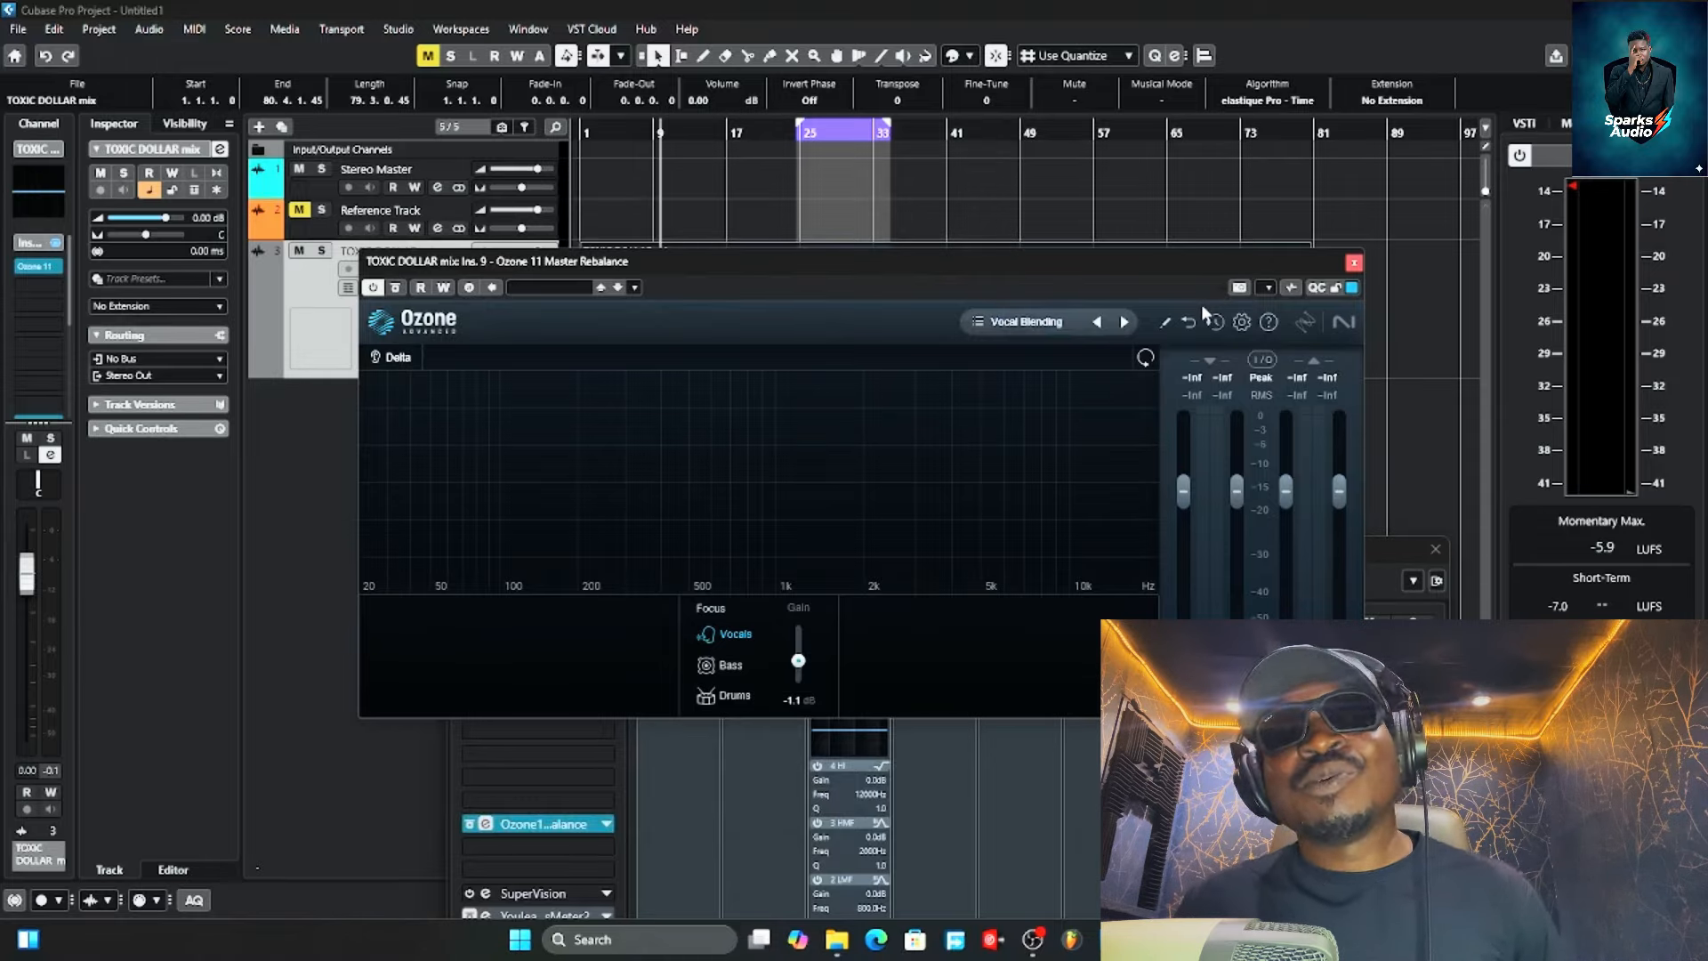
# Audition the mix with Master Rebalance active, then close the plug-in and bring the channel's full insert list into view.
pyautogui.press('space')
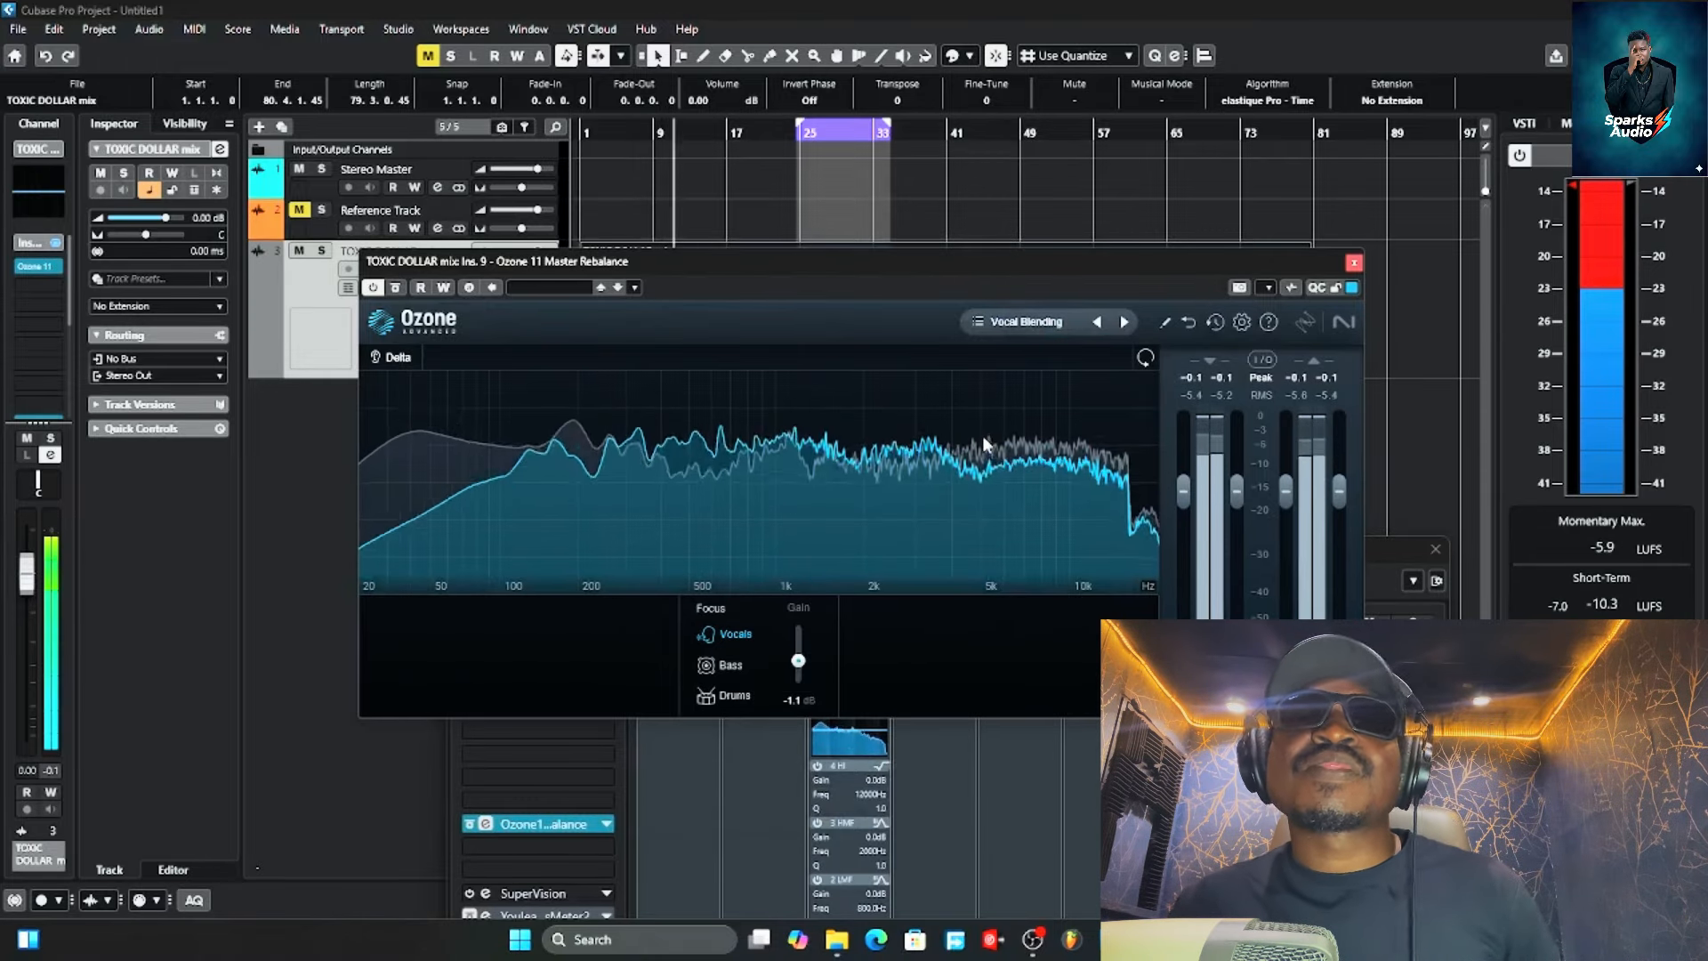
pyautogui.click(1354, 267)
pyautogui.moveTo(822, 552); pyautogui.dragTo(804, 301)
pyautogui.press('space')
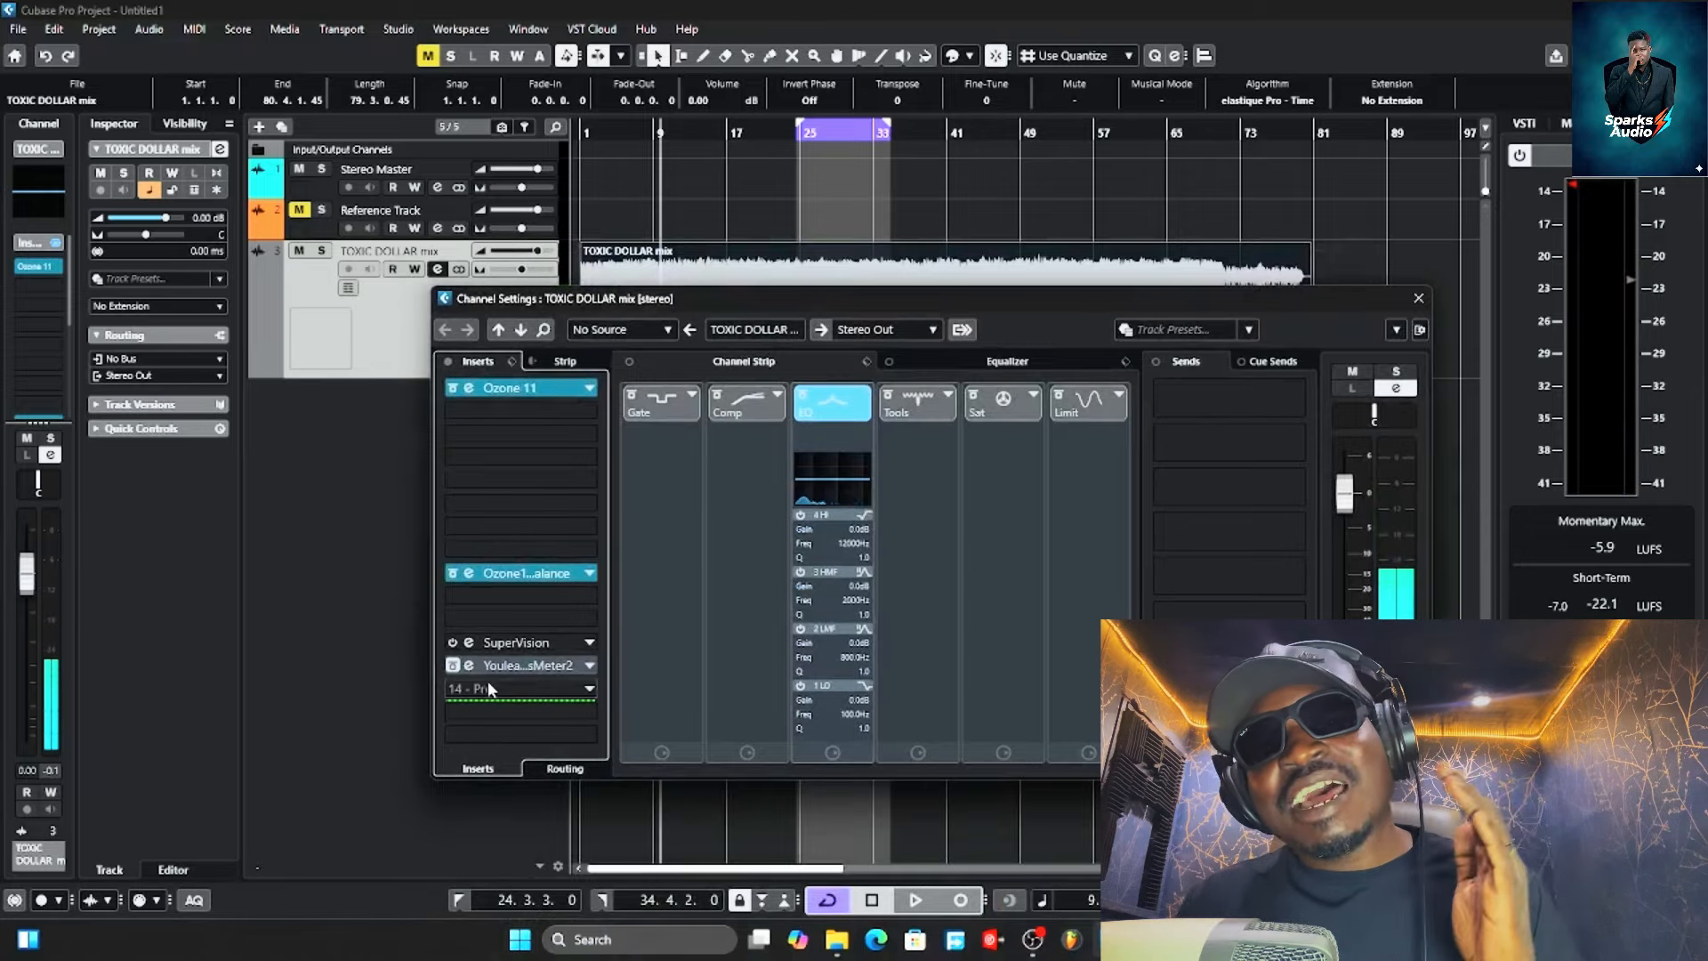
# Enable the Youlean Loudness Meter 2 insert and measure the mix's loudness during playback, then close the meter.
pyautogui.click(453, 665)
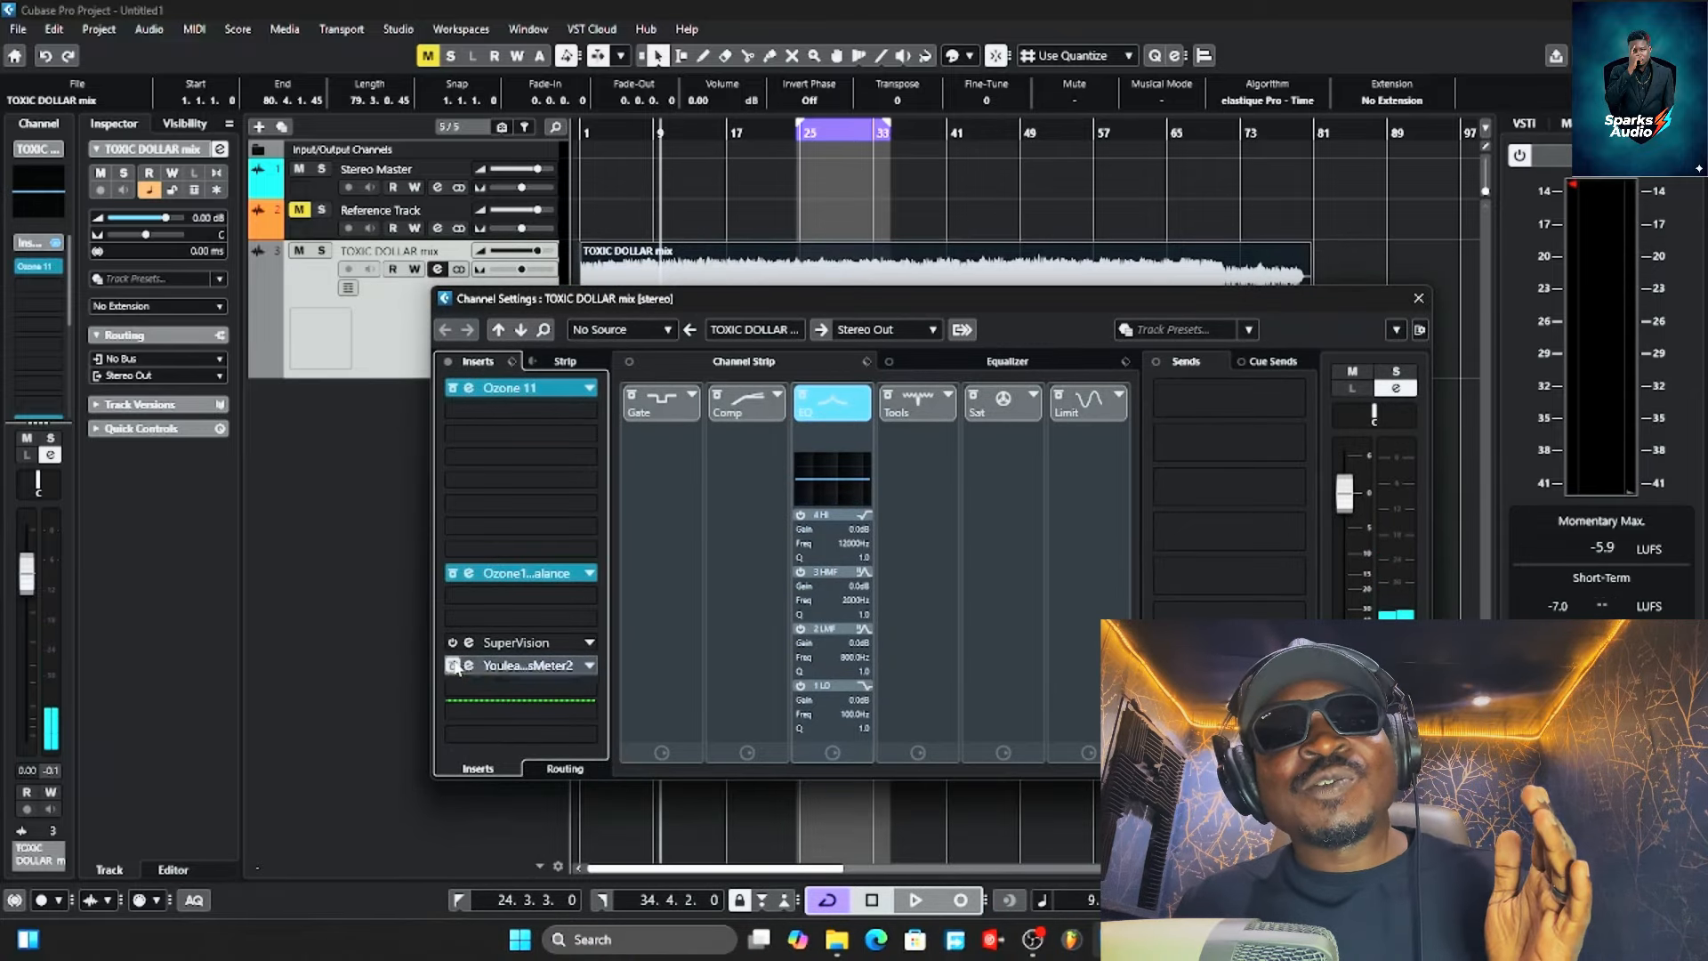
pyautogui.click(510, 667)
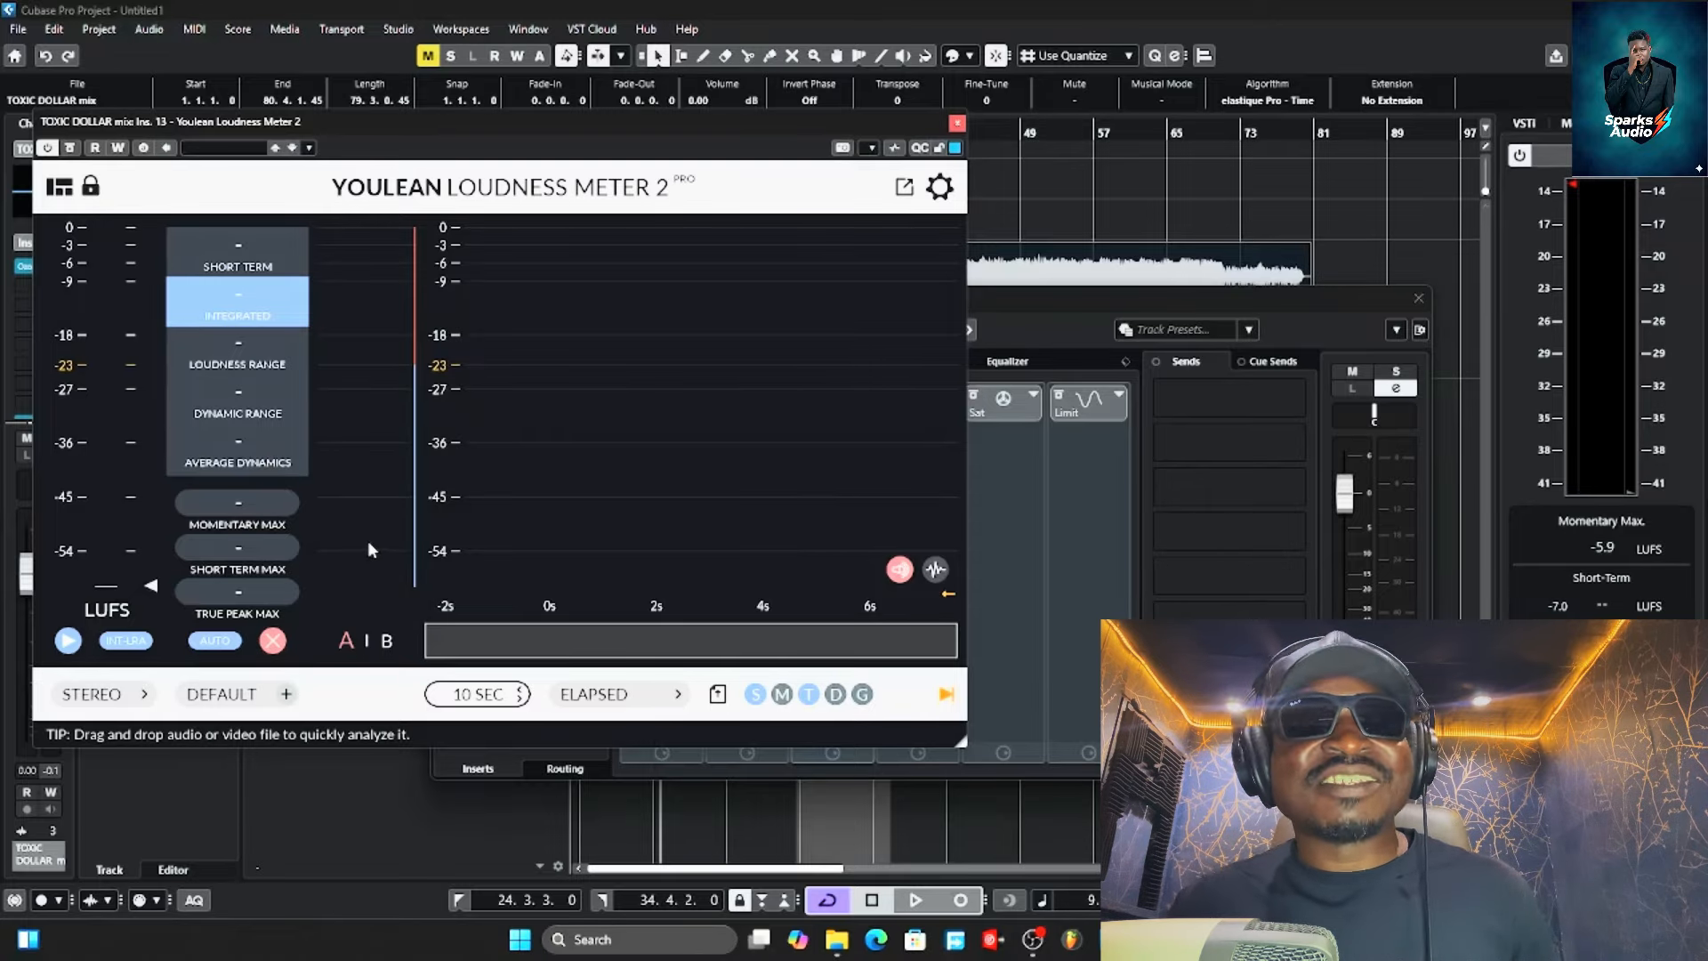
pyautogui.press('space')
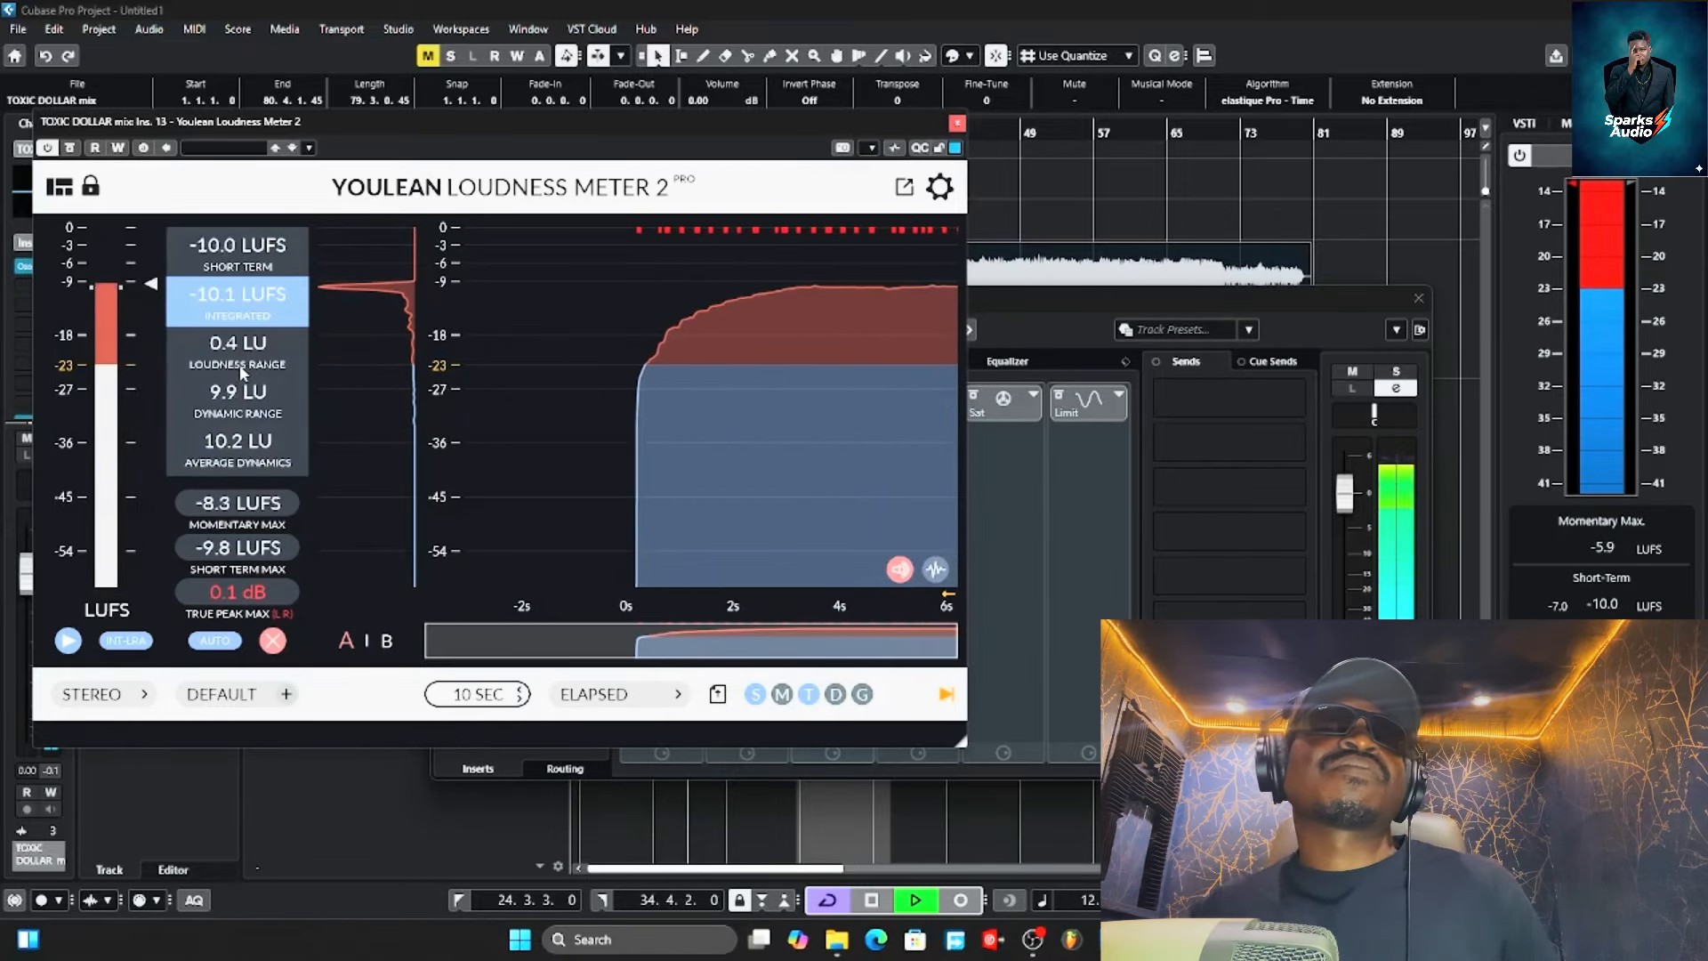
pyautogui.press('space')
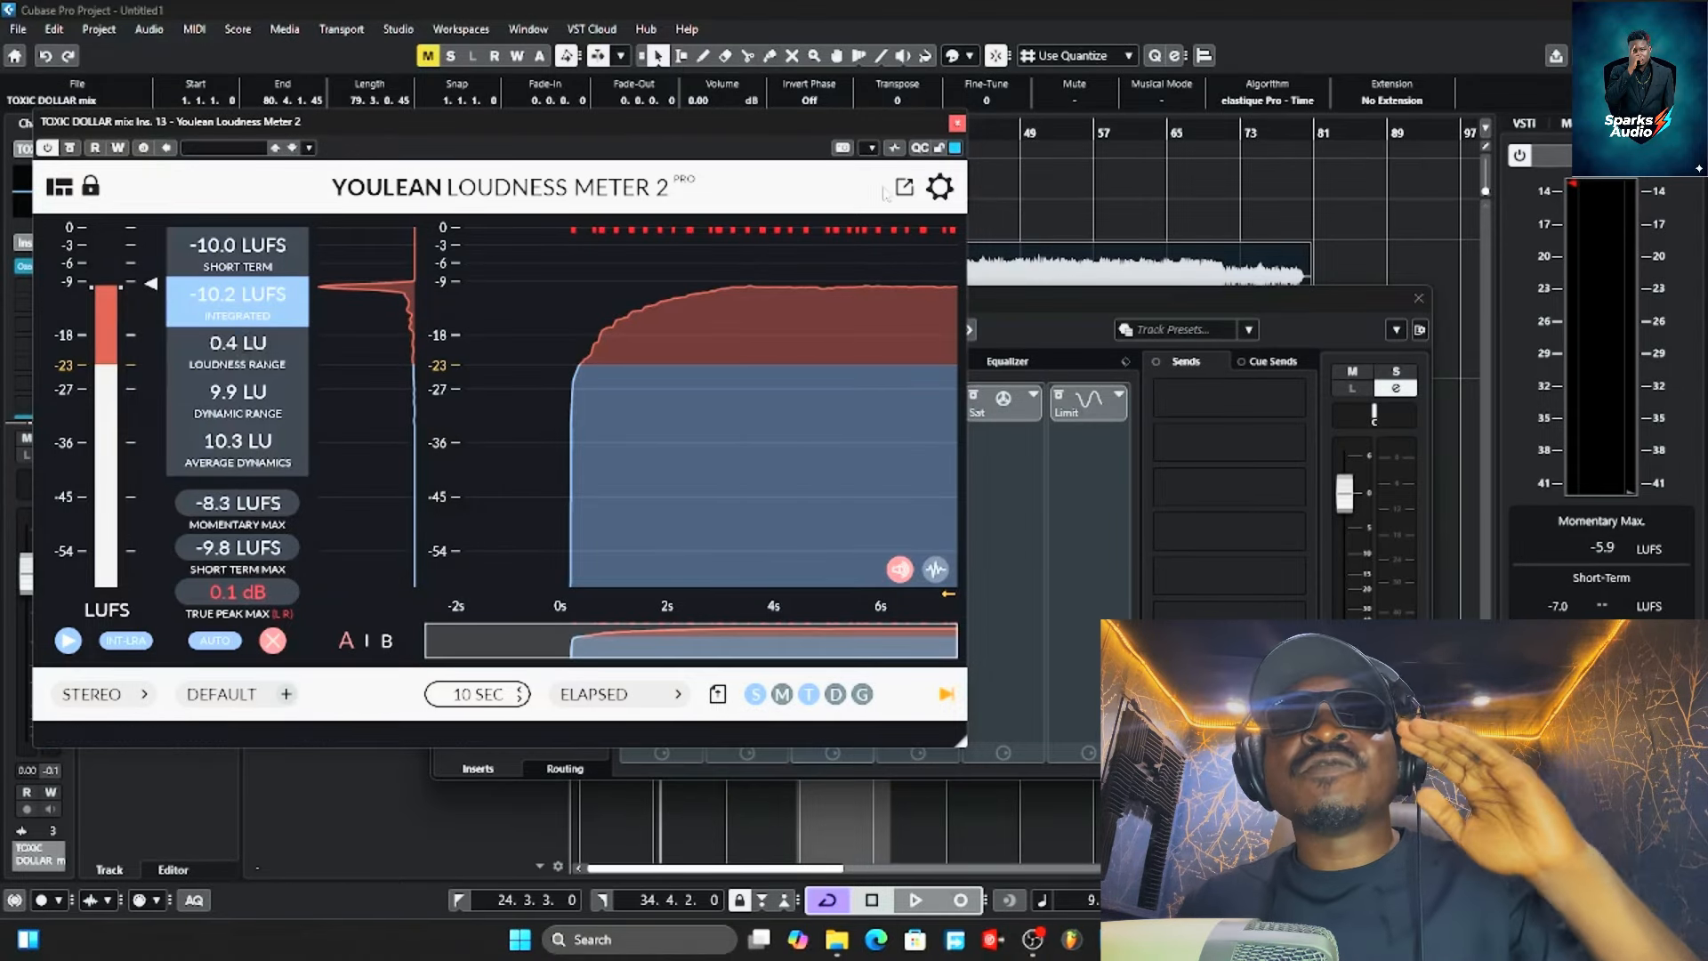
pyautogui.click(957, 123)
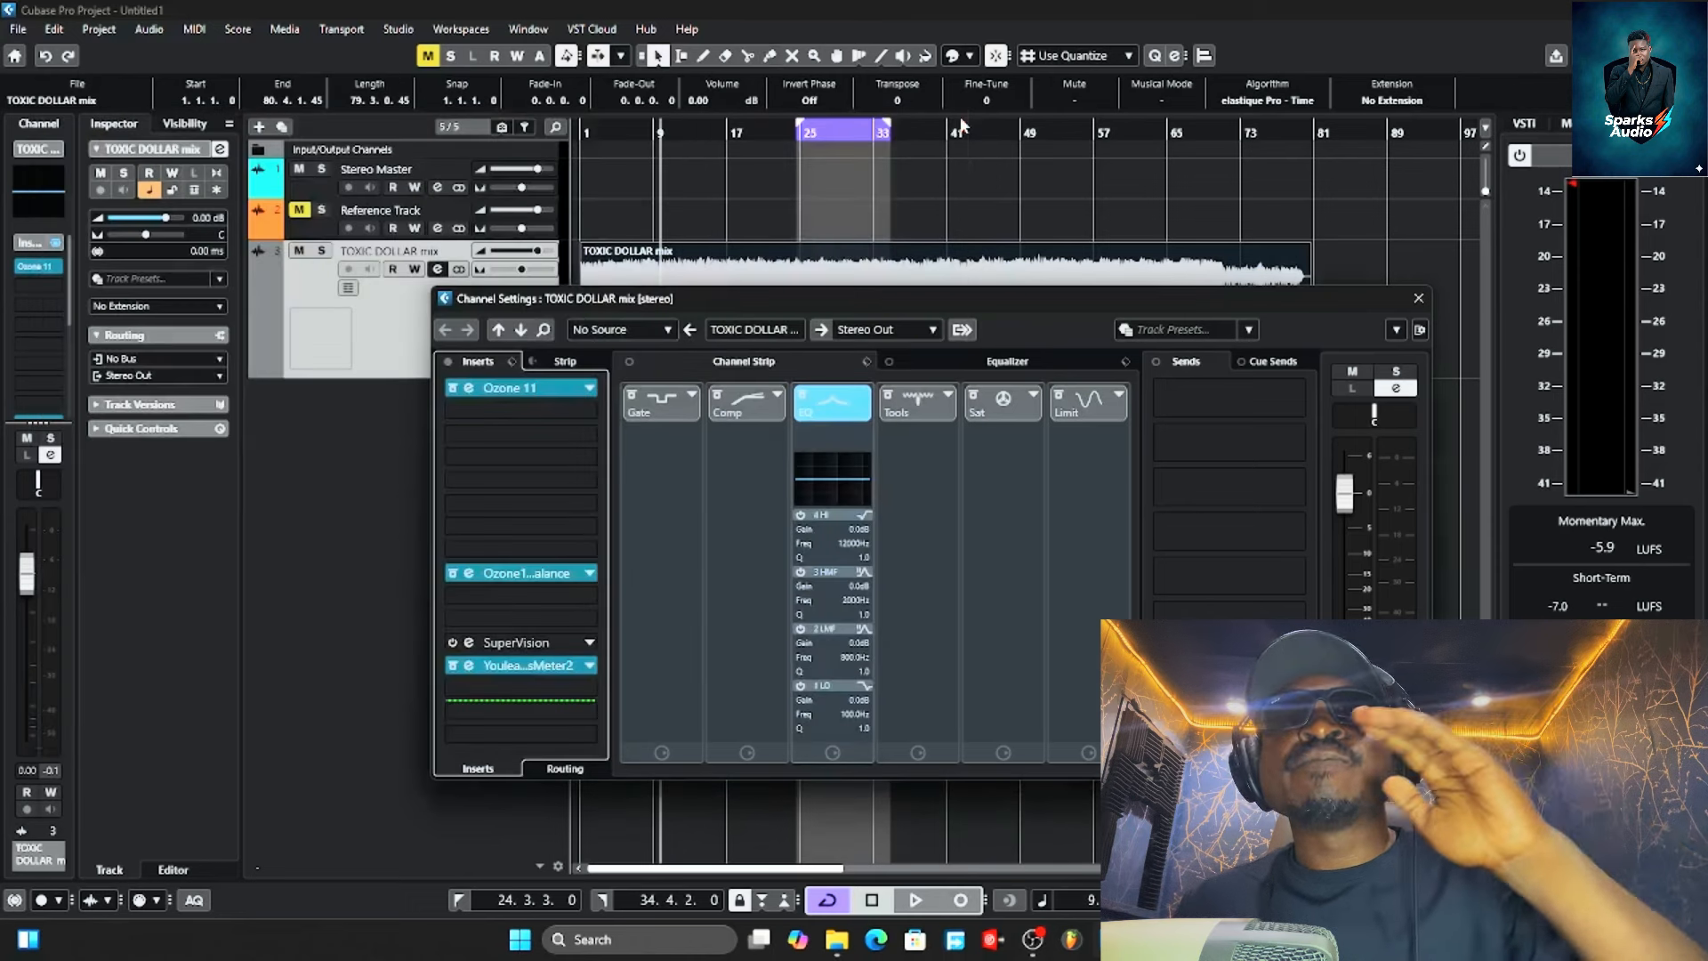
# Open the SuperVision insert and examine the mix's levels, spectrum, phase and stereo image during playback.
pyautogui.click(503, 642)
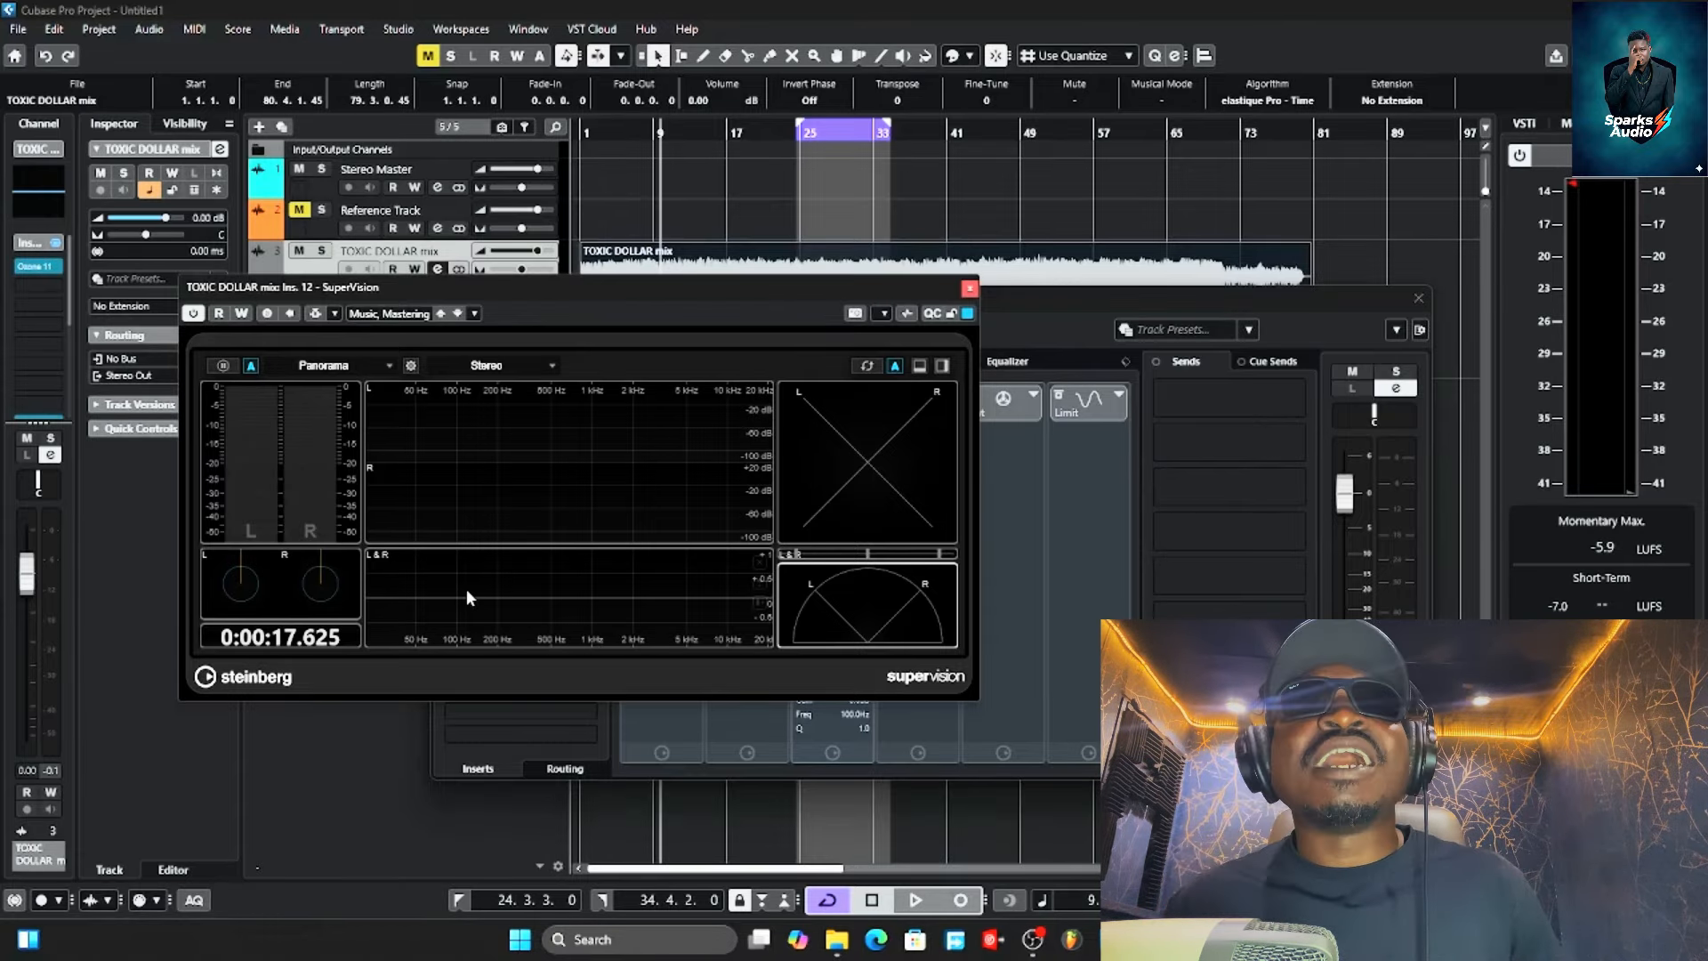
pyautogui.press('space')
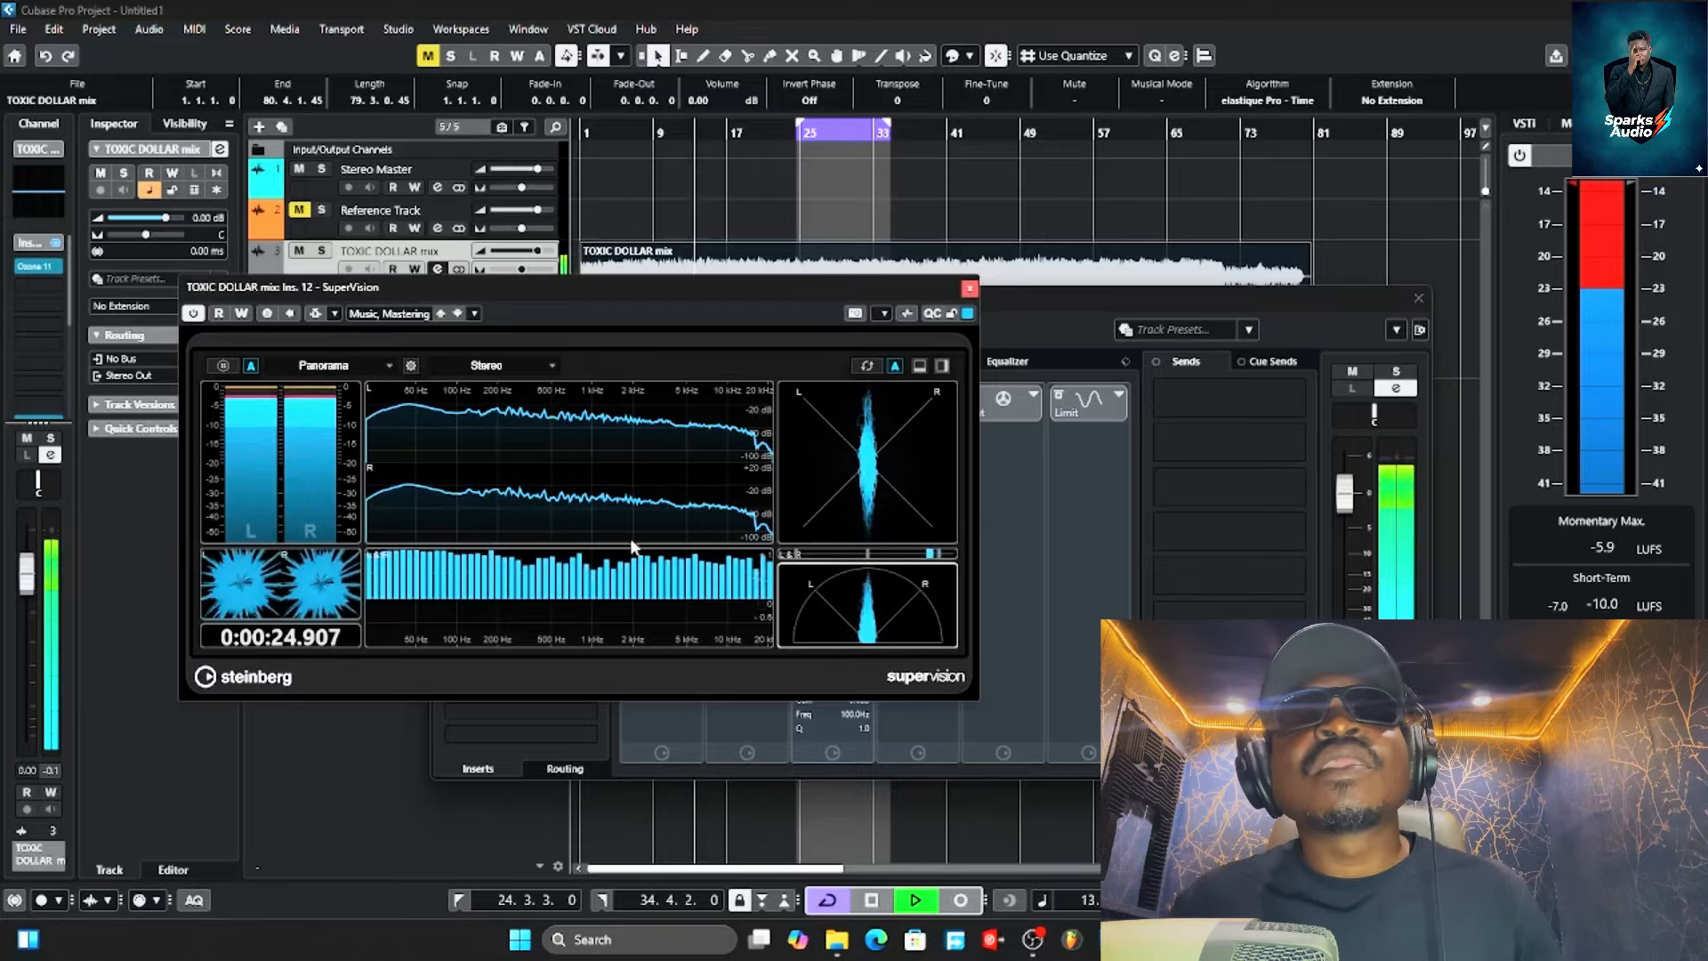
pyautogui.press('space')
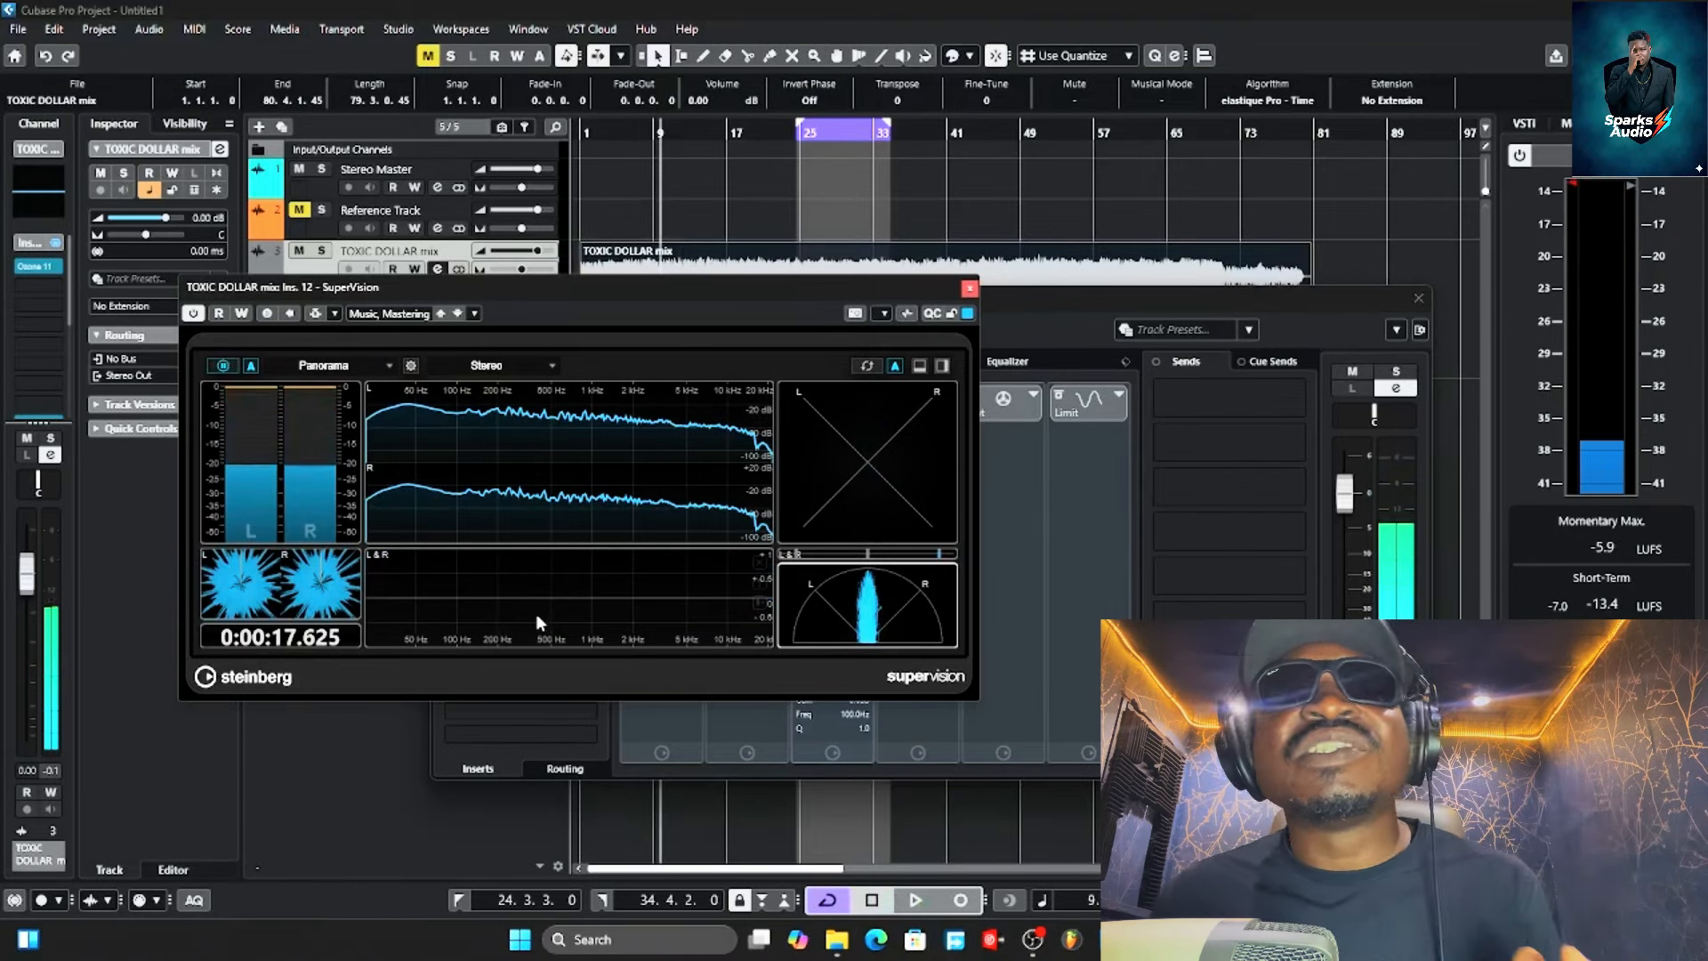